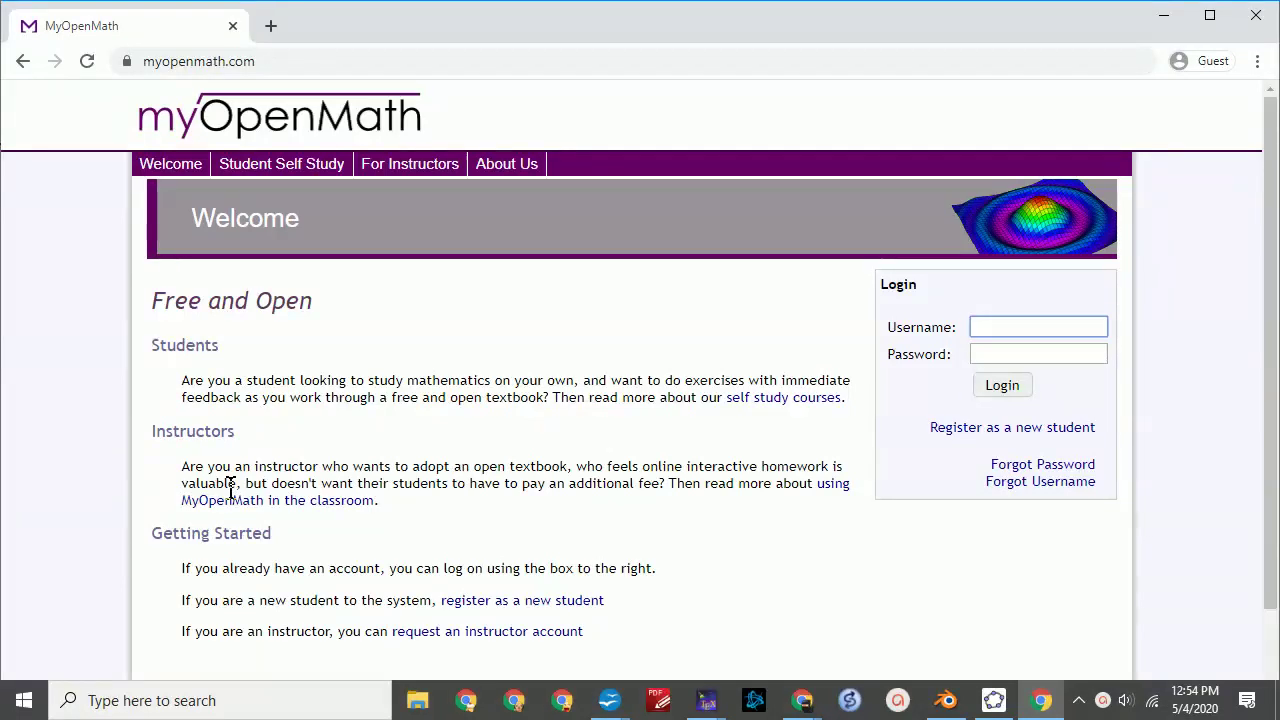
Log in to MyOpenMath with the student username and account password.
type("jeffsuzuki_student")
key("Tab")
type("•••••••")
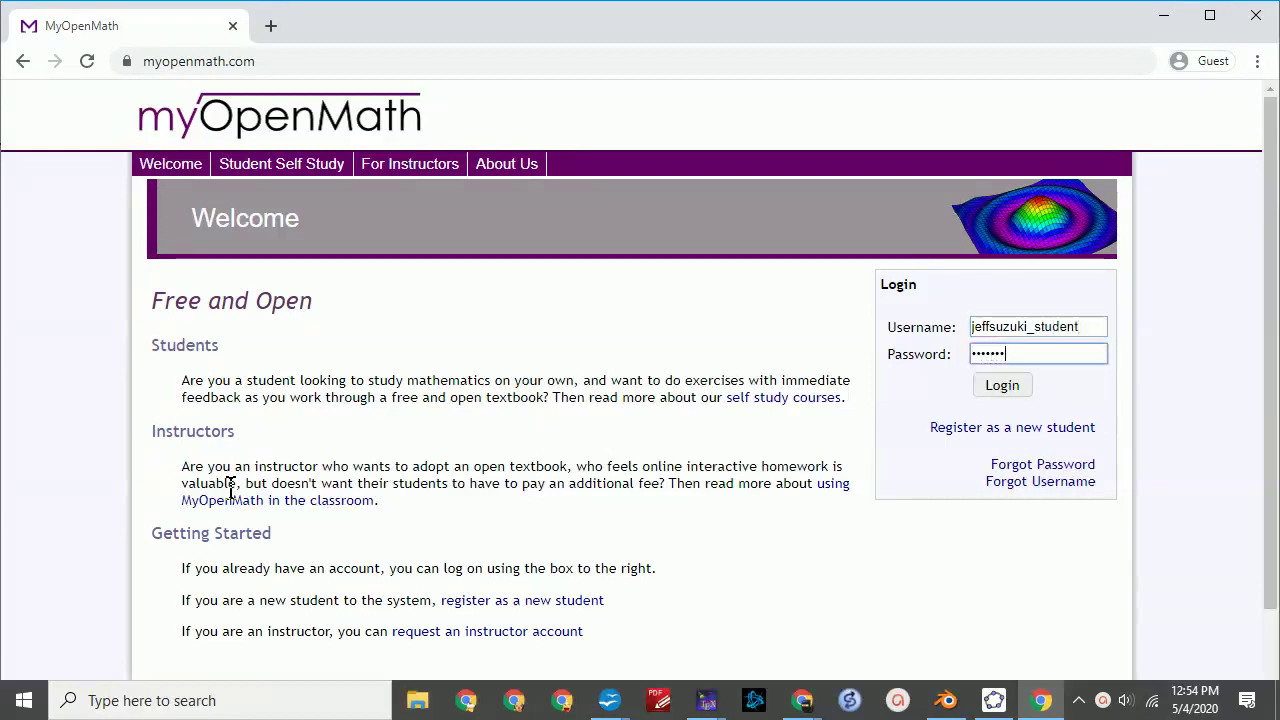
type("•")
key("Return")
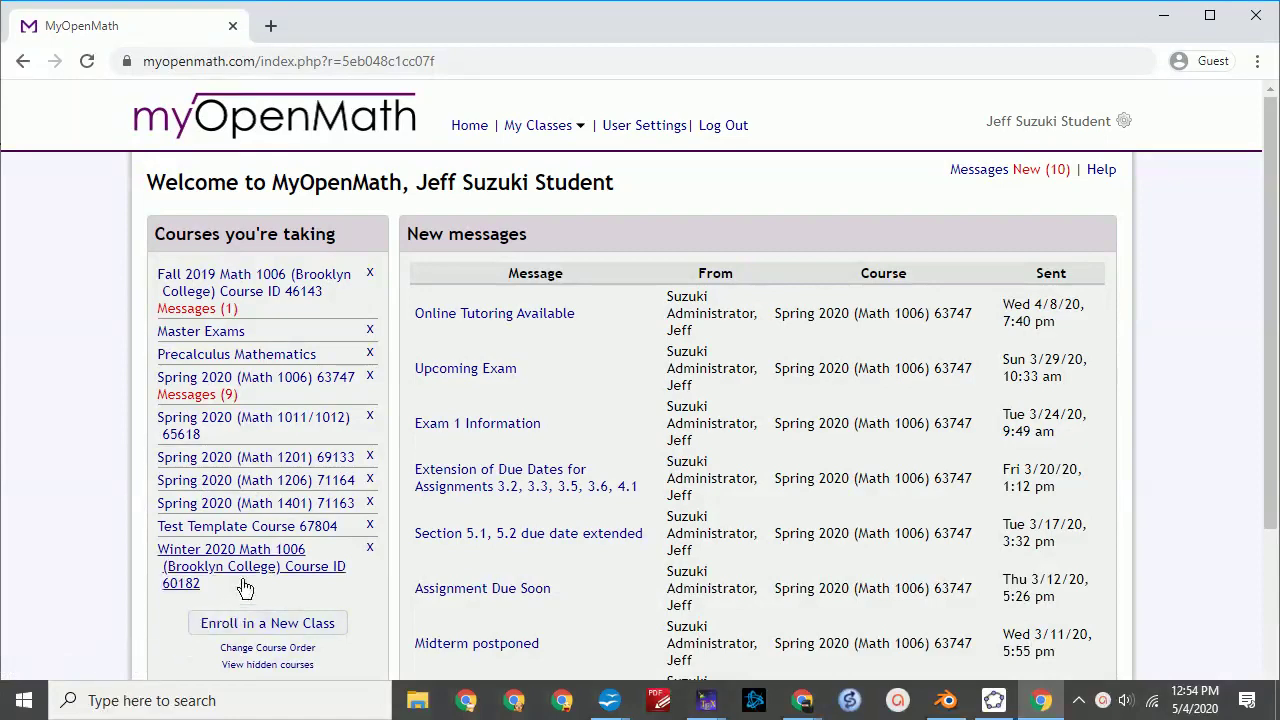
Open the Winter 2020 Math 1006 (Brooklyn College) course and start its timed Math 1401 Final Exam.
left_click(205, 588)
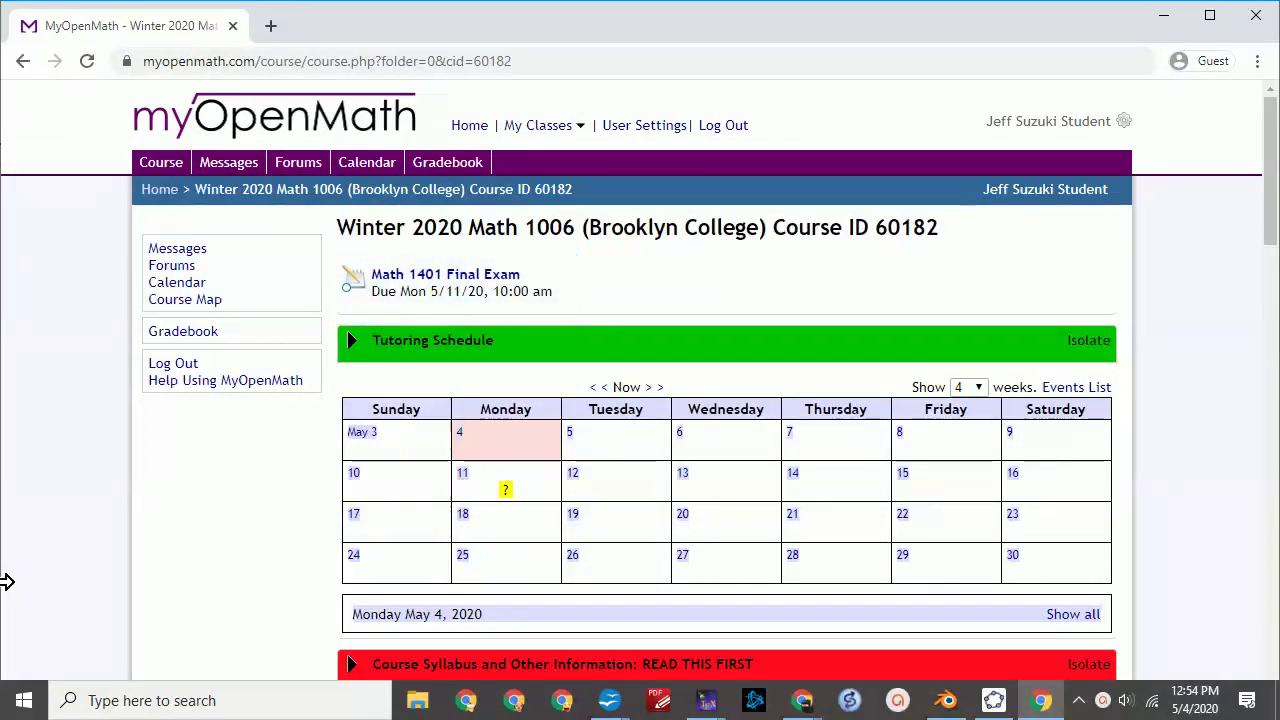
left_click(470, 276)
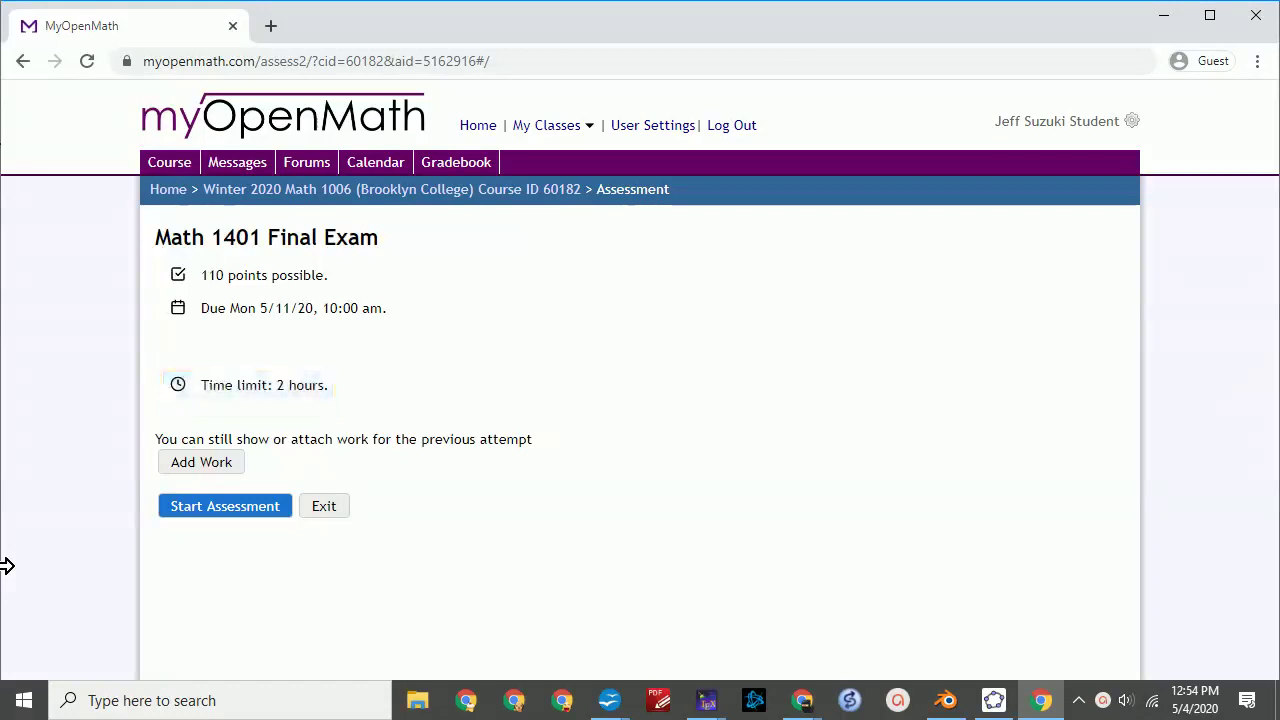
left_click(225, 506)
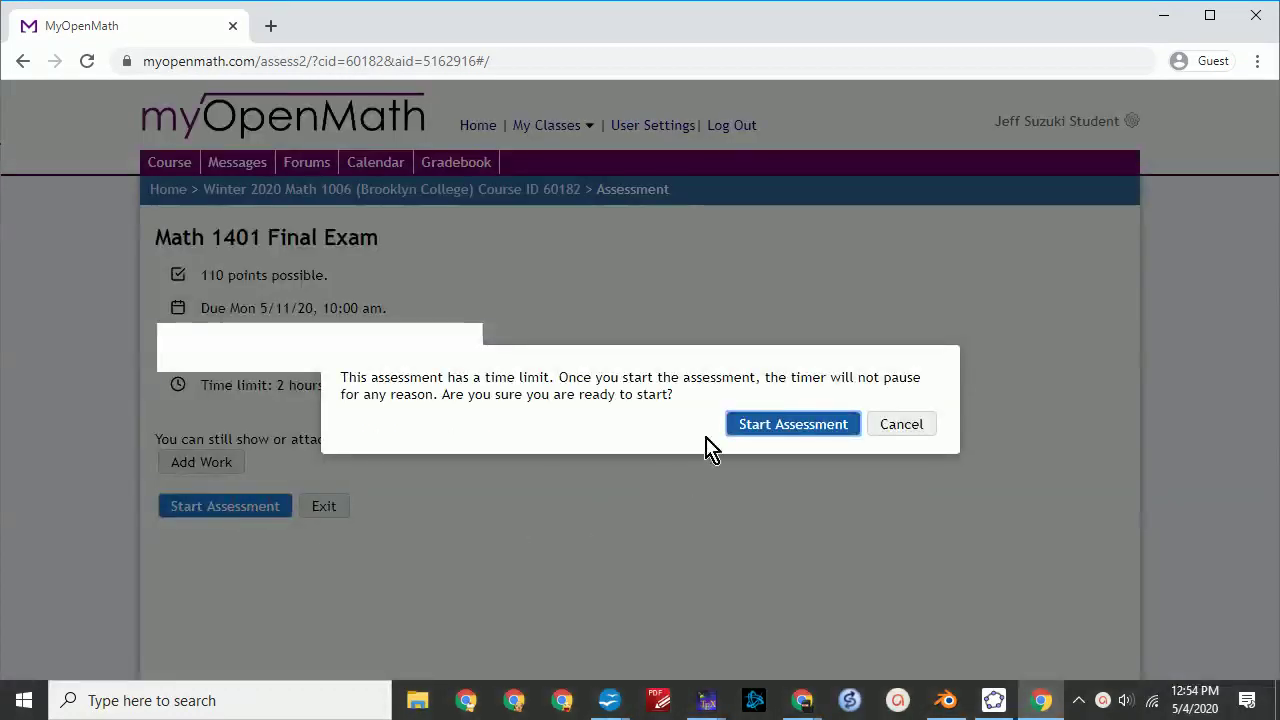
left_click(810, 432)
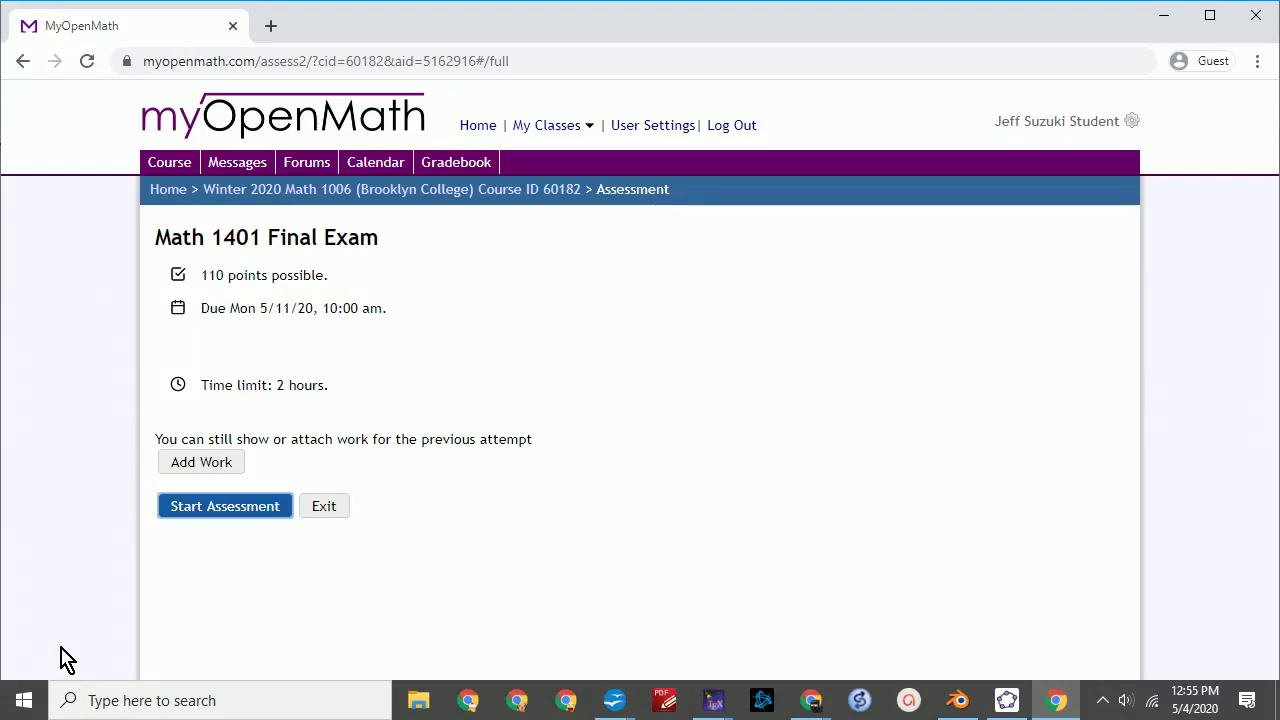
key("Return")
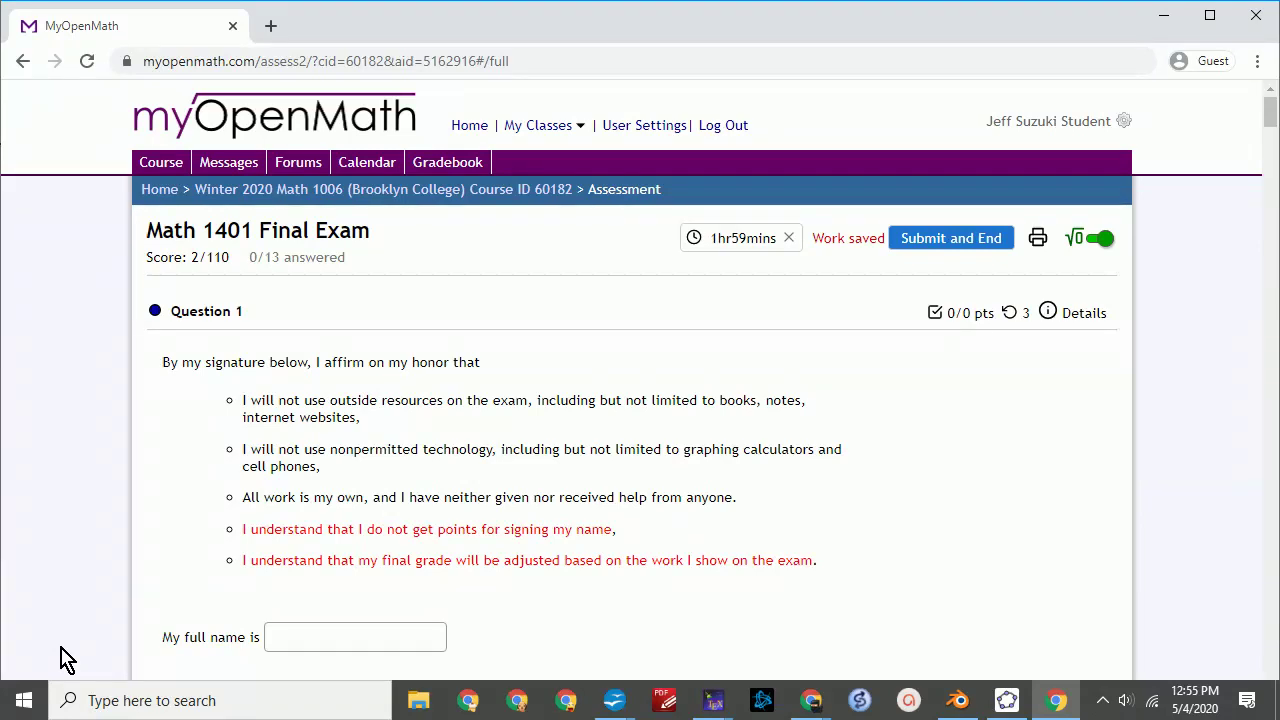
Complete Question 1's honor statement with the student's full name and a freehand signature, and check the answer.
left_click(309, 638)
type("J")
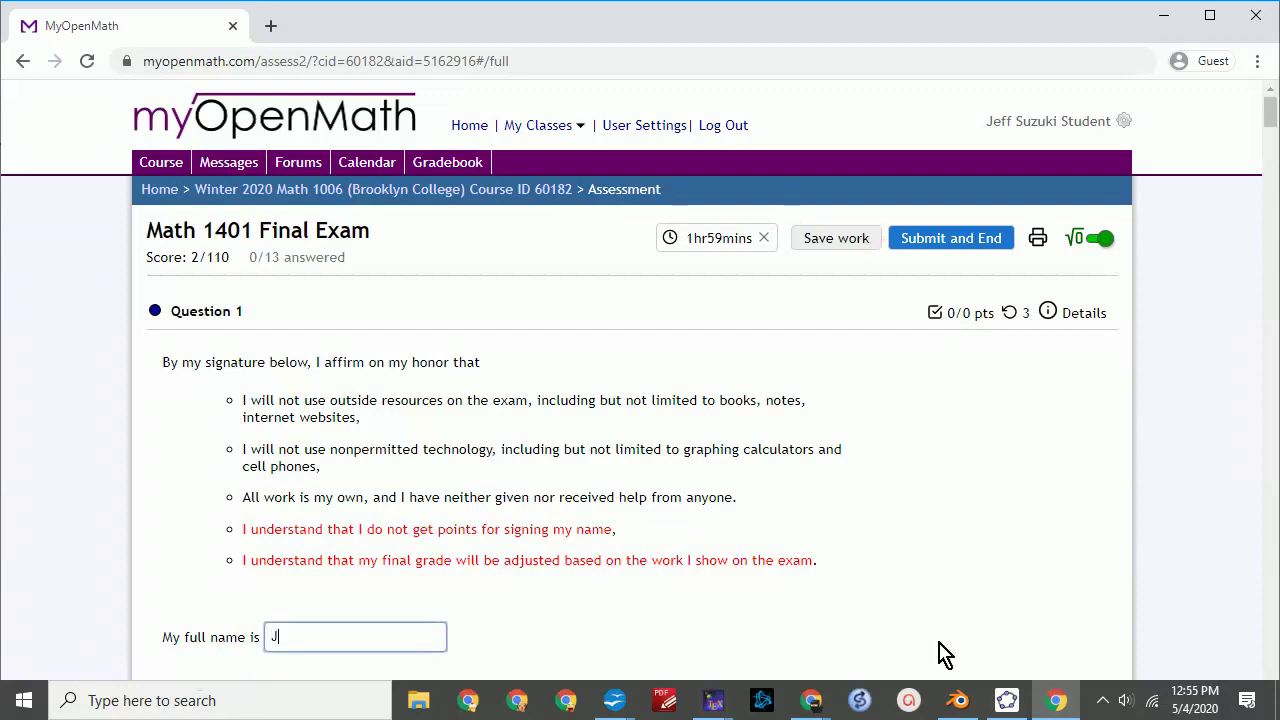
type("eff Suzuki")
scroll(940, 652, "down", 4)
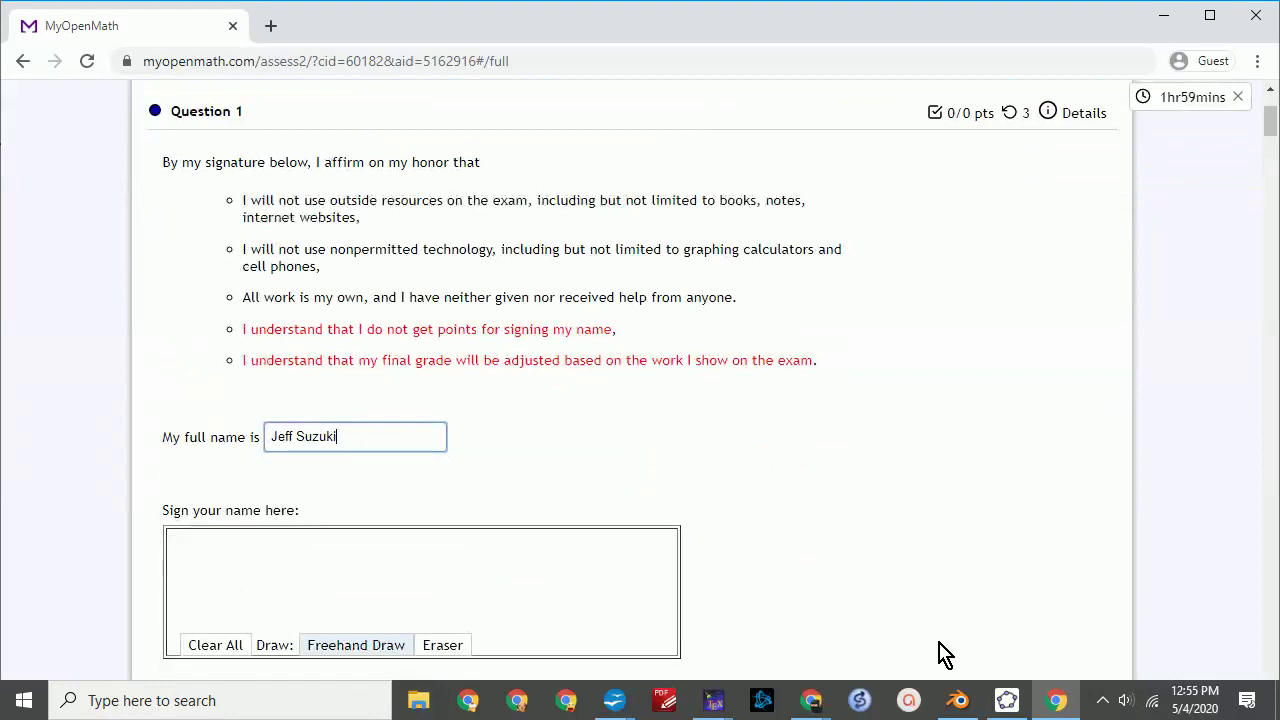
mouse_move(319, 384)
left_mouse_down()
mouse_move(260, 392)
mouse_move(572, 396)
left_mouse_up()
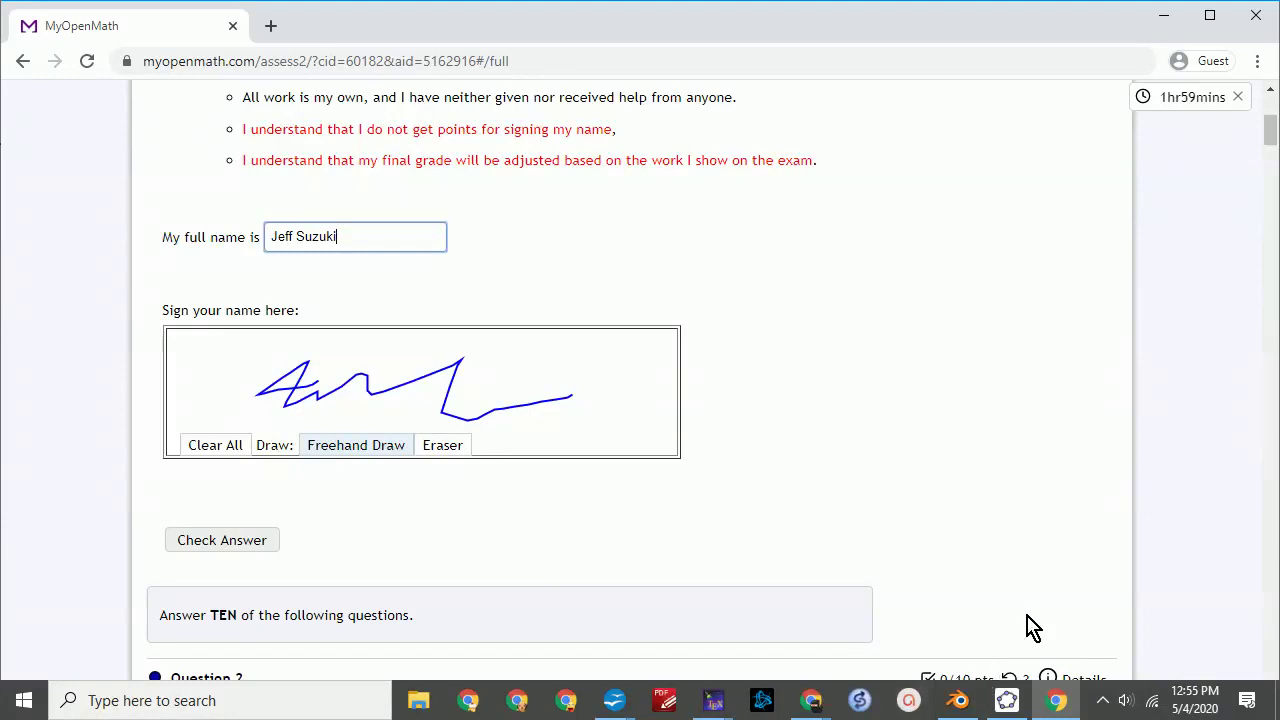
left_click(218, 543)
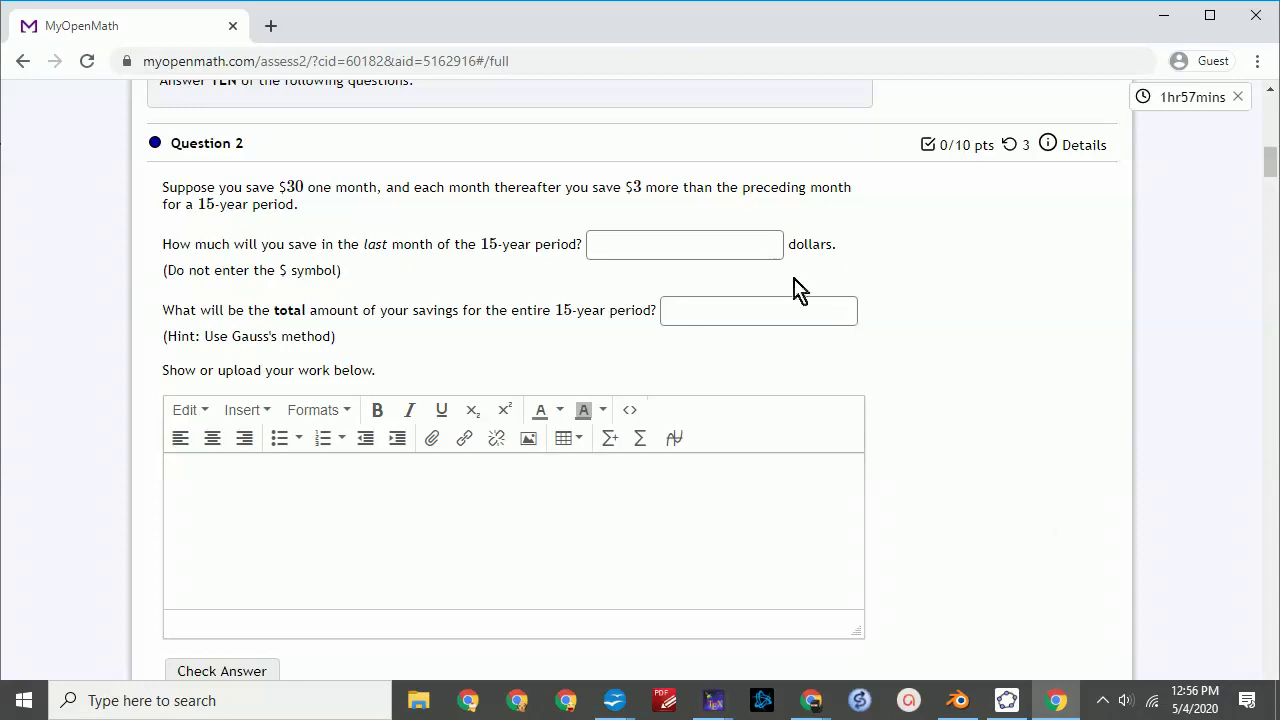
Answer Question 2 with 33 dollars for the last month's savings and 570 for the total savings.
left_click(634, 242)
type("33")
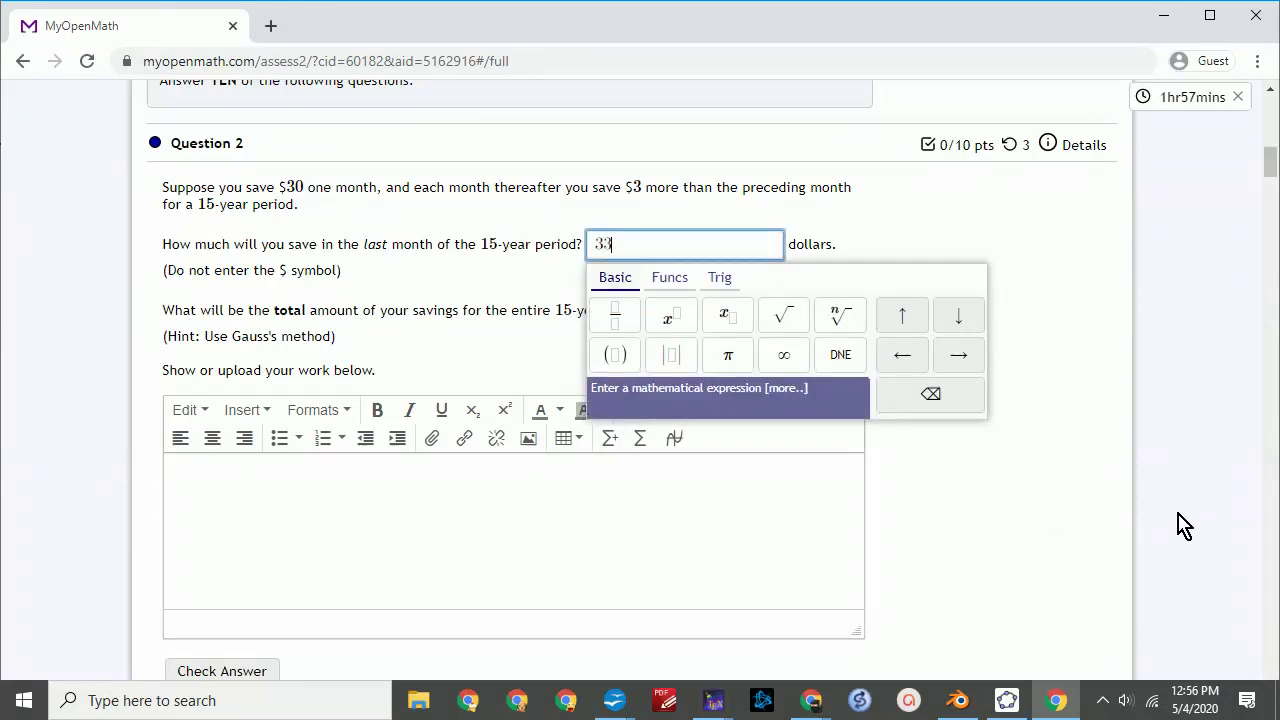
left_click(1183, 527)
left_click(745, 310)
type("570")
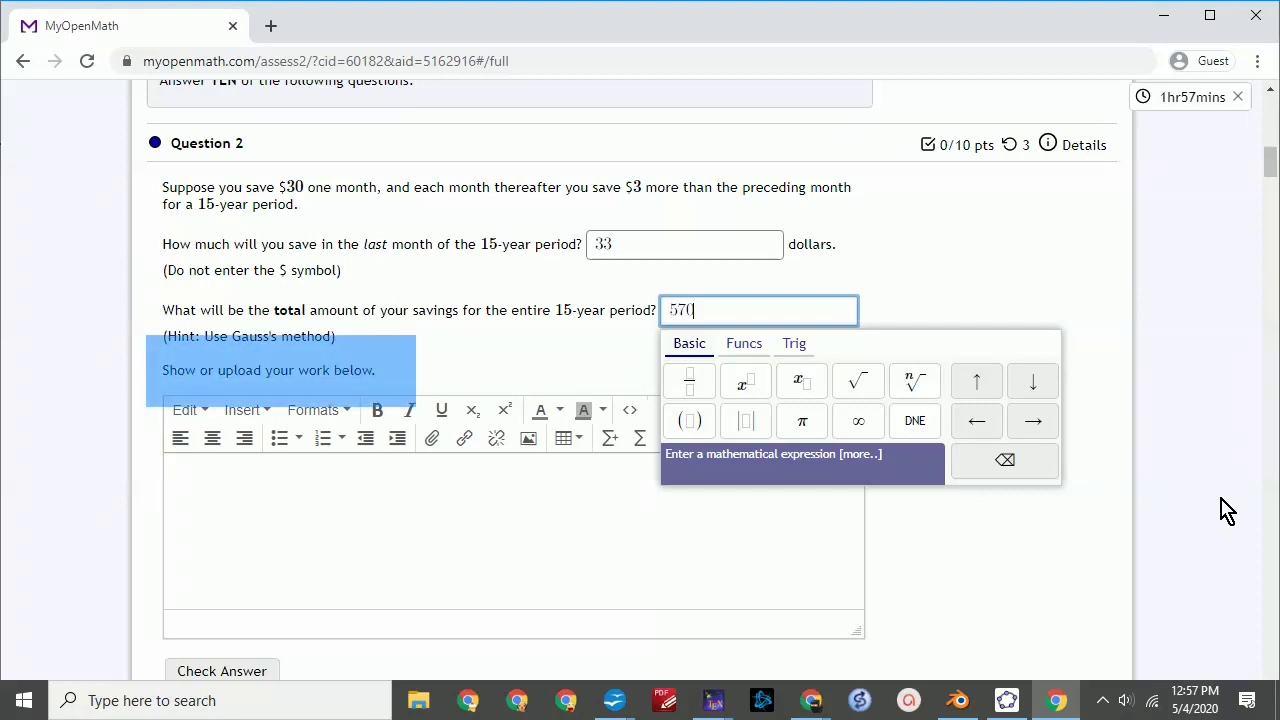
Write "30 + 3 = 33" as the shown work for Question 2.
left_click(690, 505)
type("30 + 3 ")
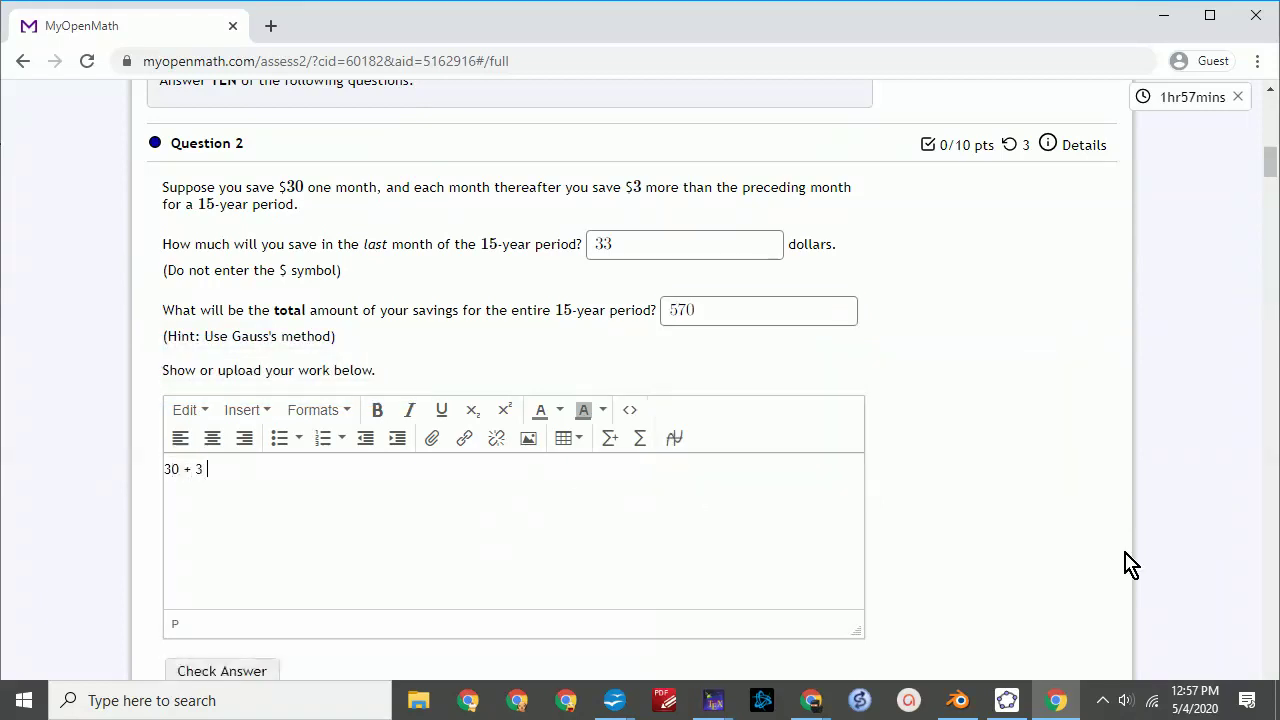
type("= 33")
key("Return")
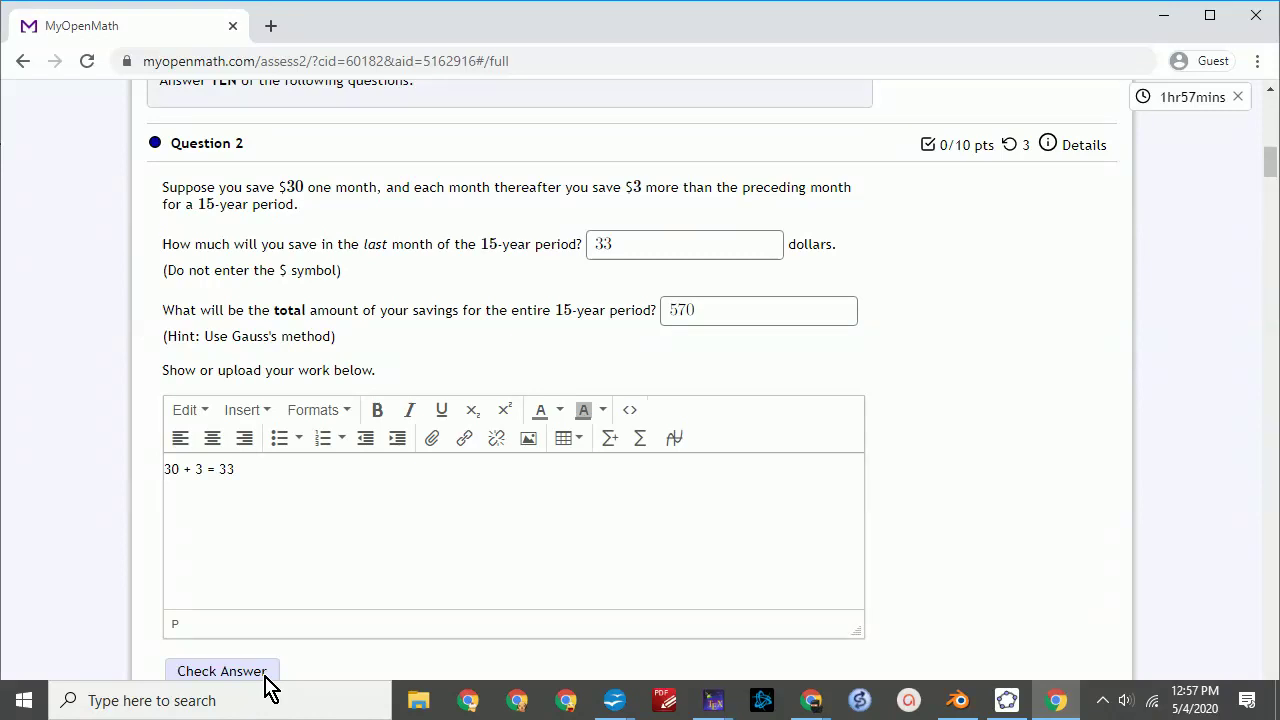
Upload the Camera Roll photo WIN_20200331_18_16_13_Pro and insert it as an 800 x 600 image in the answer describing the complement of B ∪ R.
scroll(260, 670, "down", 9)
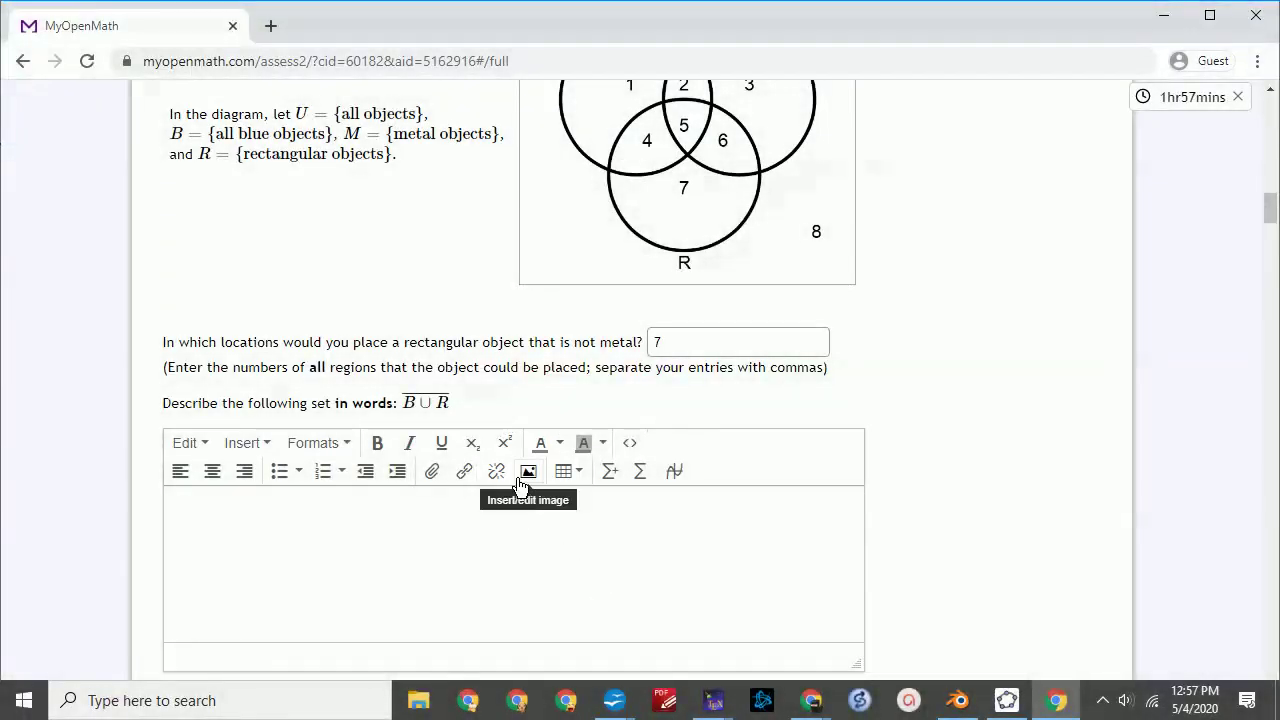
left_click(528, 471)
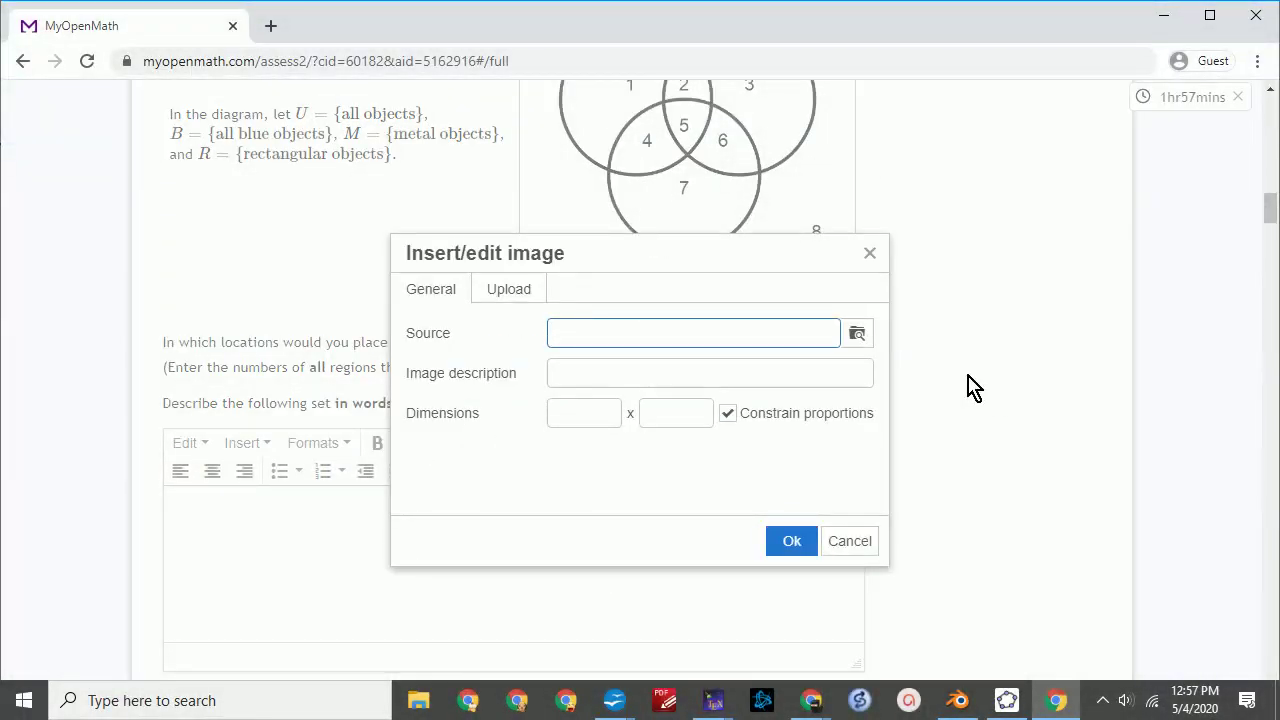
left_click(857, 333)
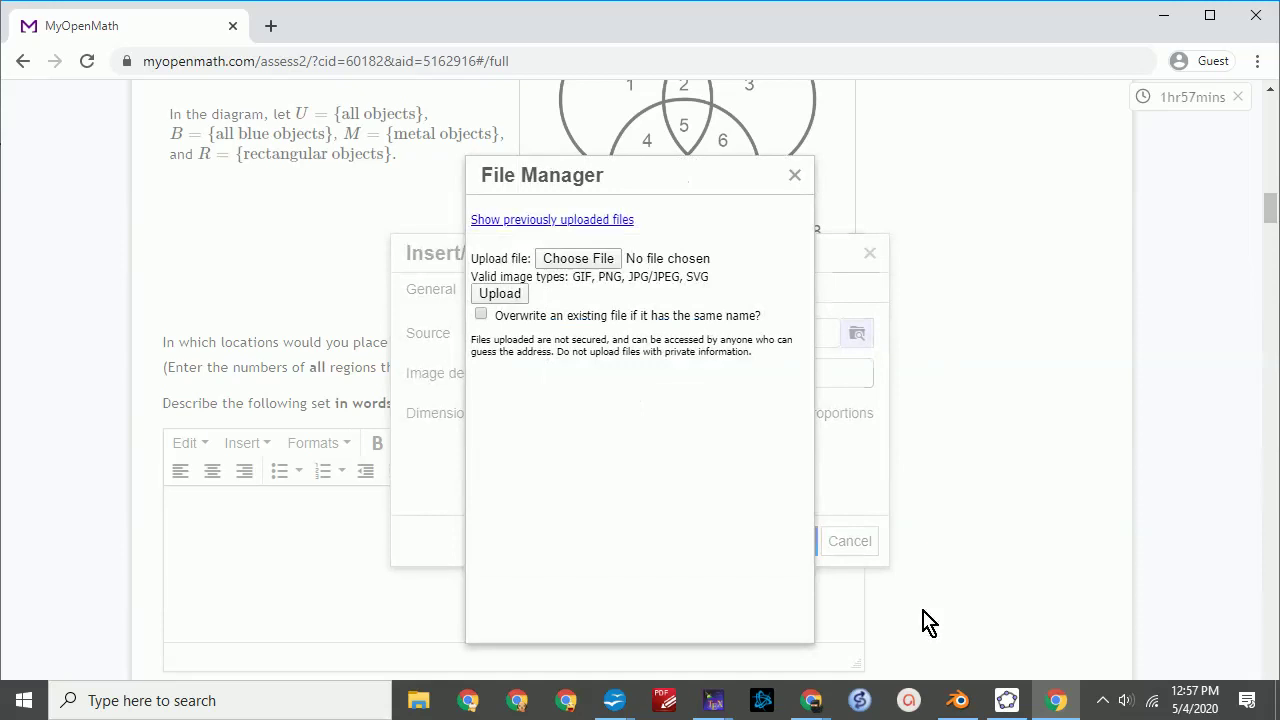
left_click(565, 257)
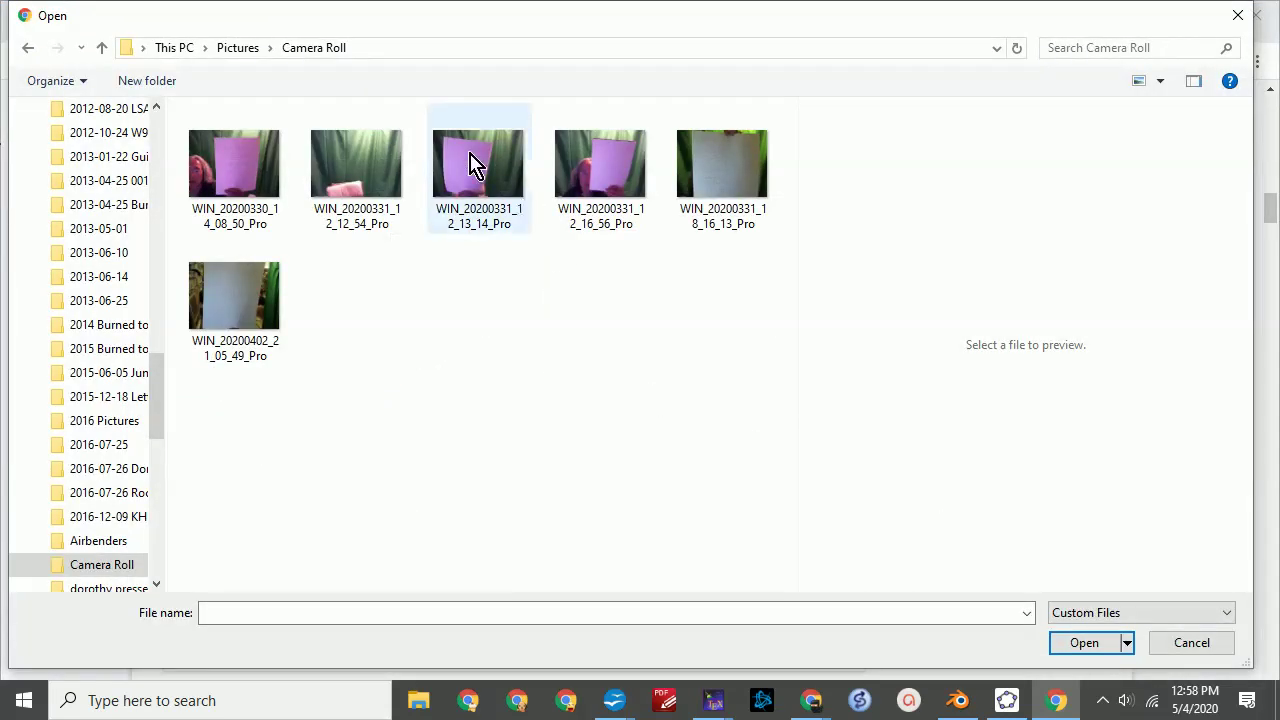
left_click(705, 190)
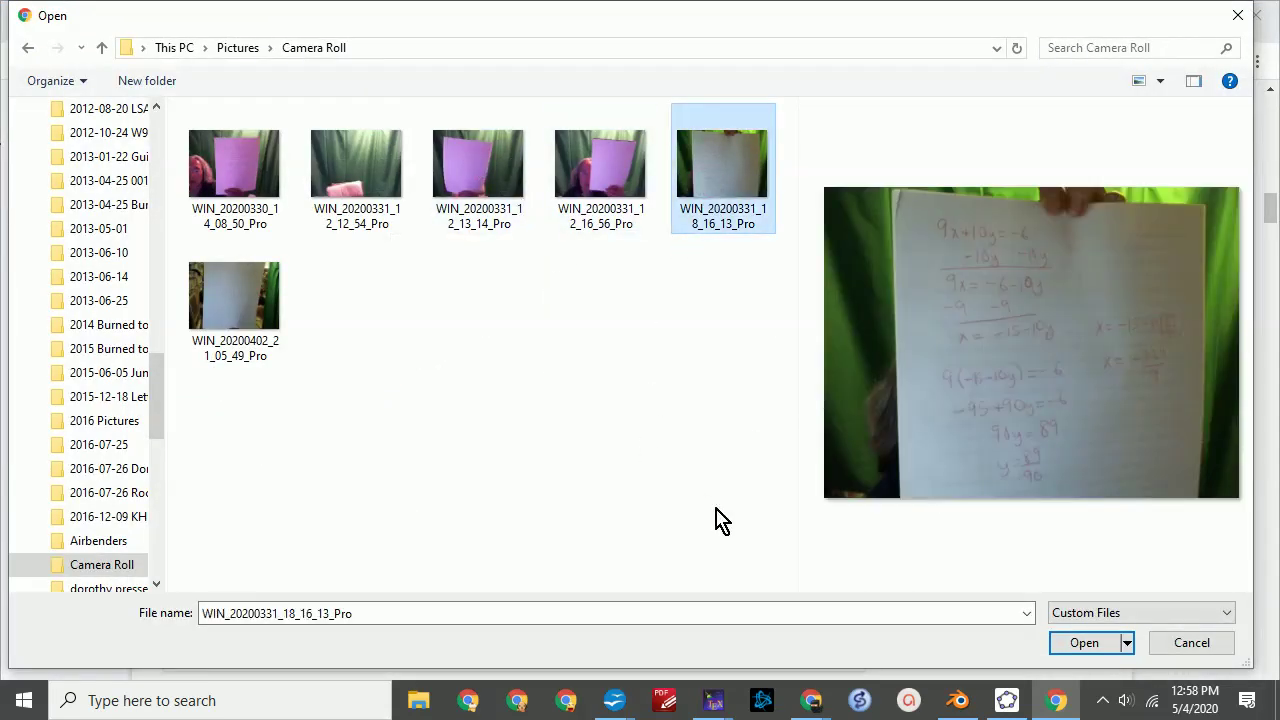
left_click(1080, 643)
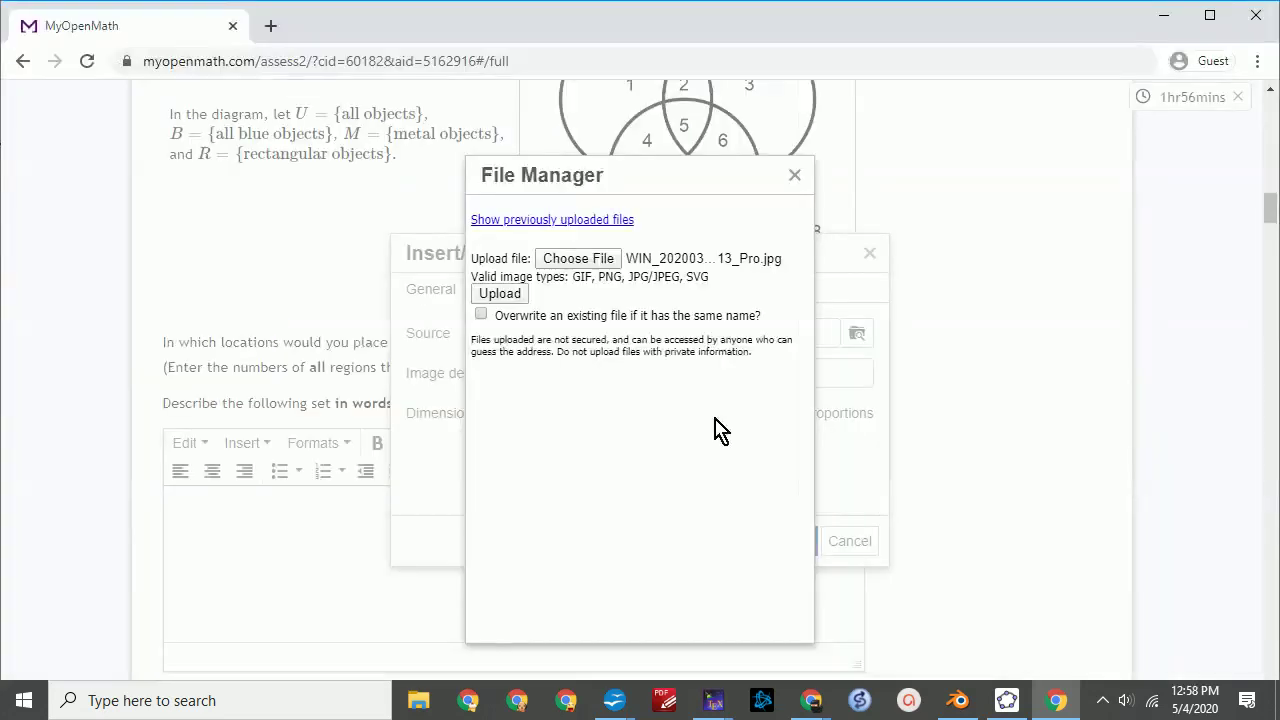
left_click(522, 296)
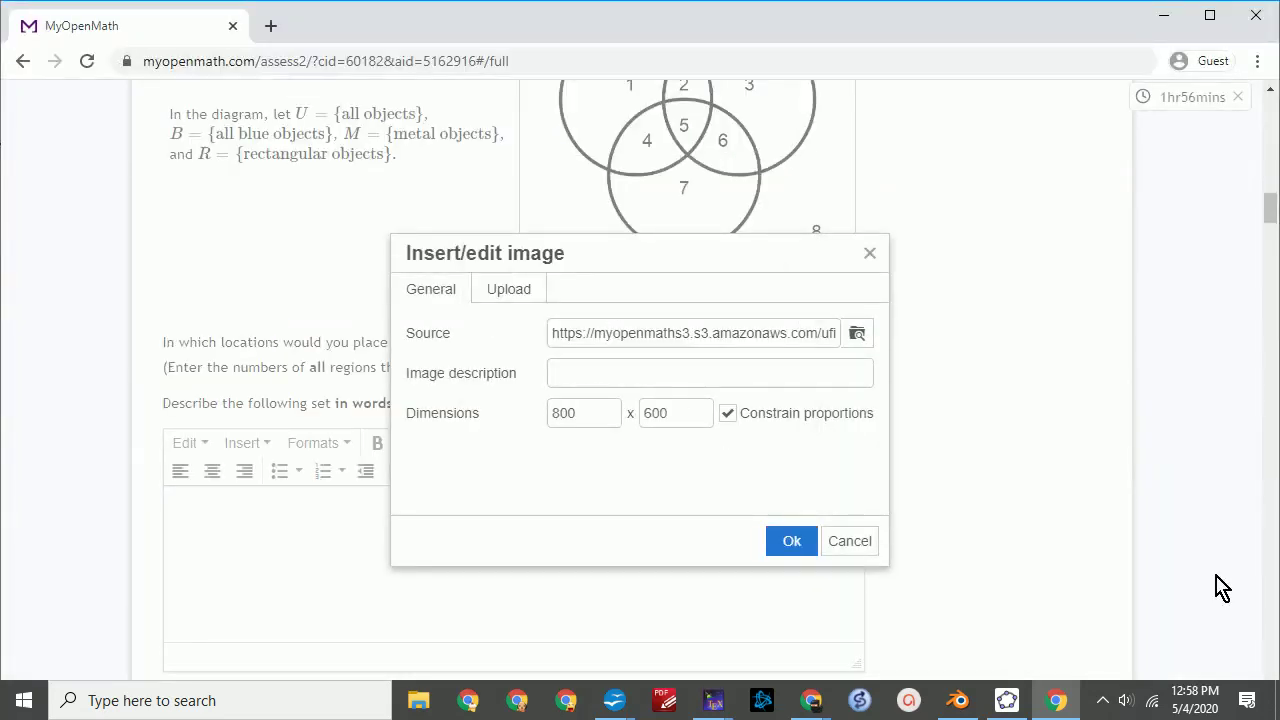
left_click(803, 541)
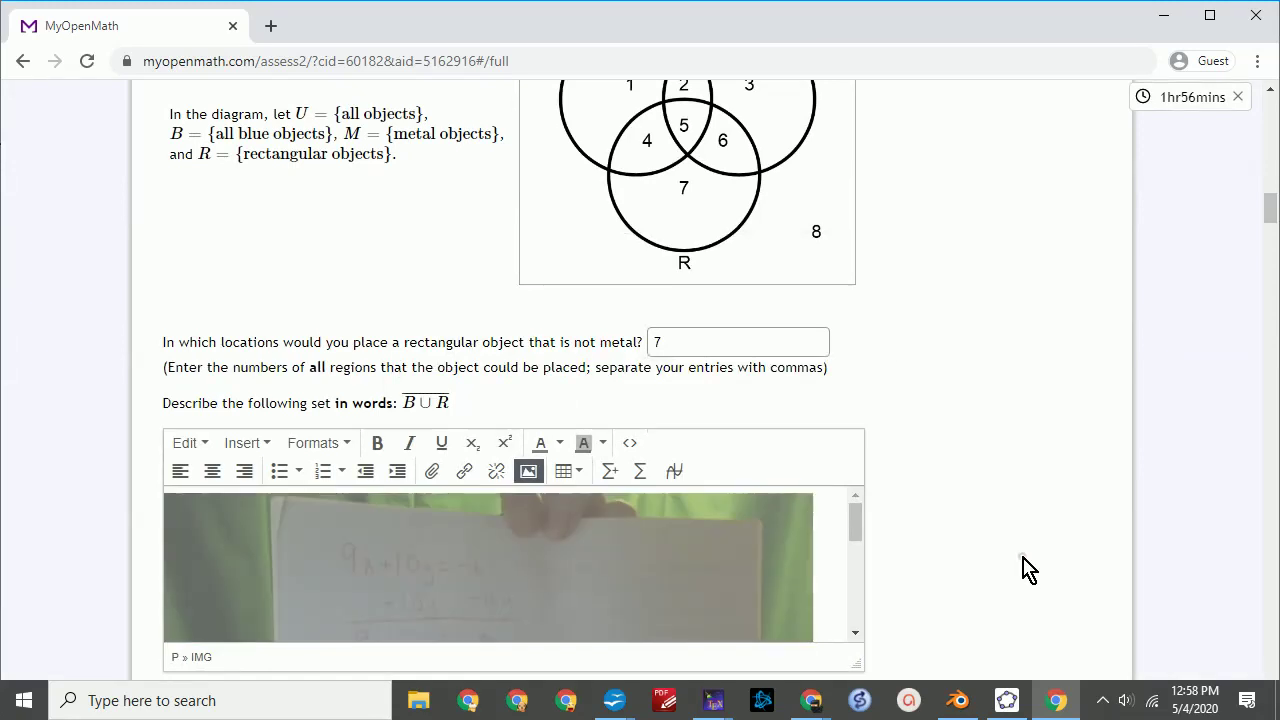
Attach the "Magic of Elliptic Curves" PDF from the Elliptic Curve Cryptography folder to the work box of the salary question before Question 10.
scroll(1025, 565, "down", 3)
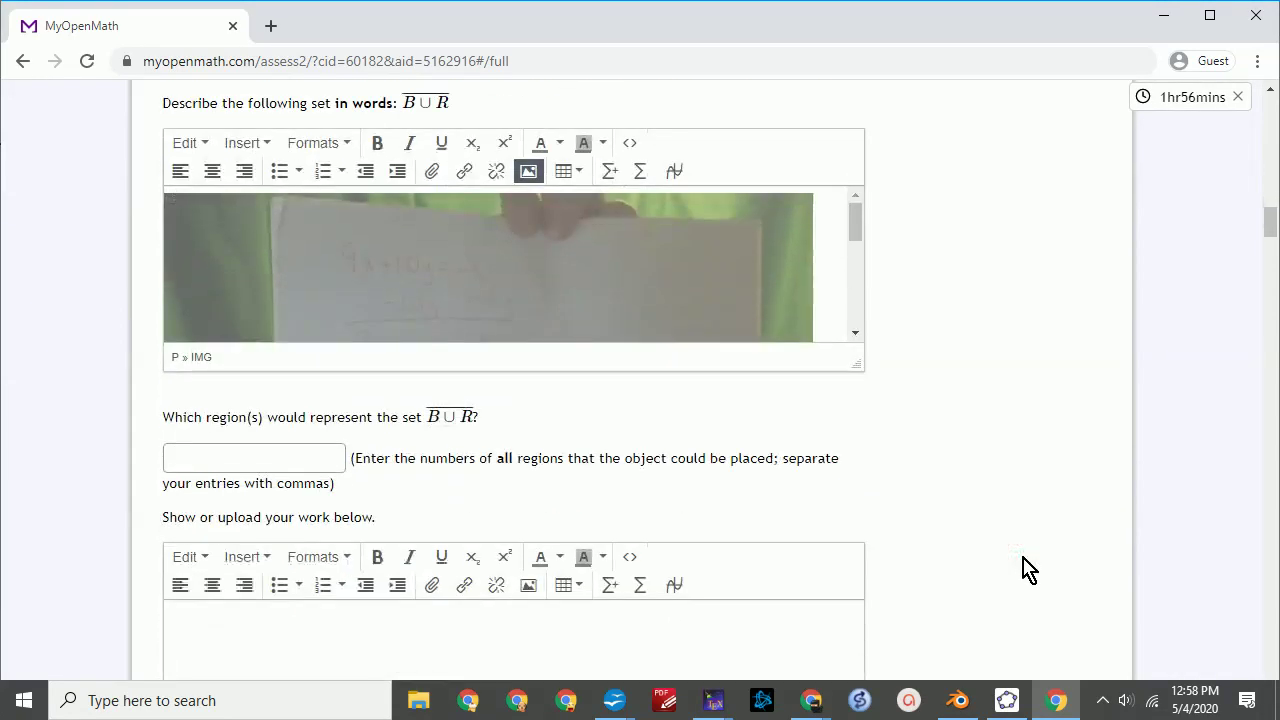
scroll(814, 286, "down", 3)
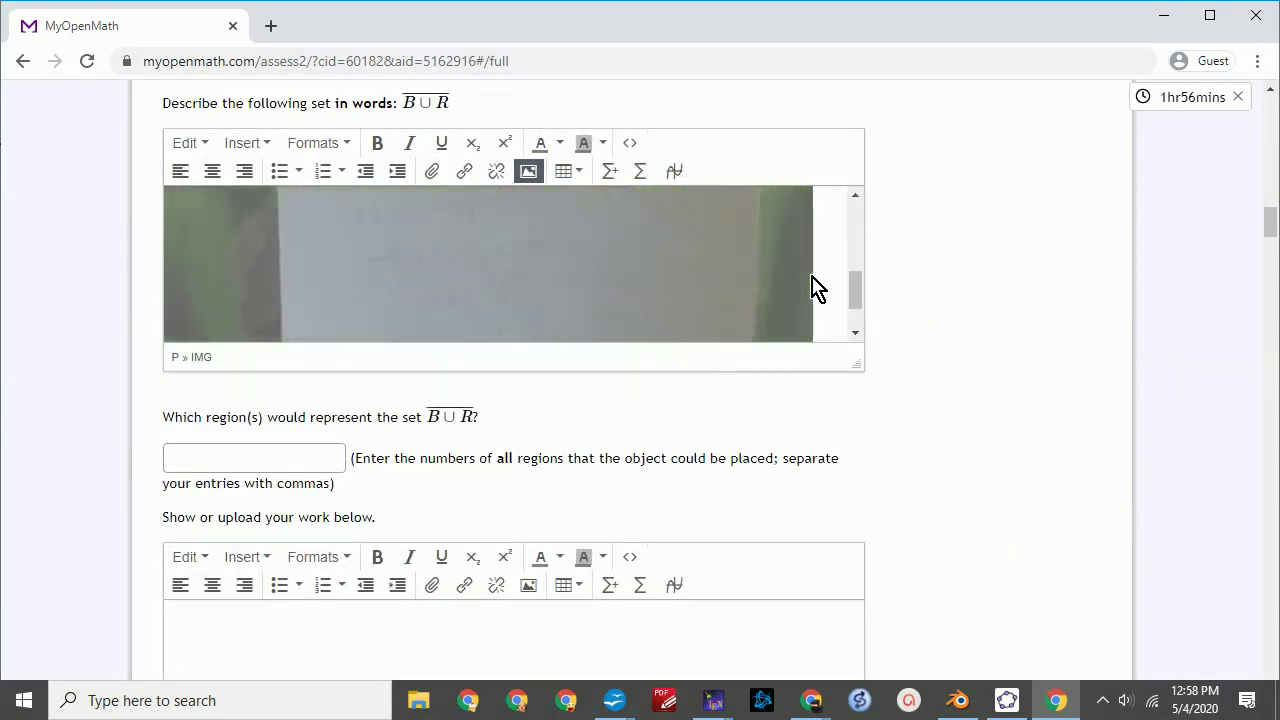
scroll(1101, 443, "down", 15)
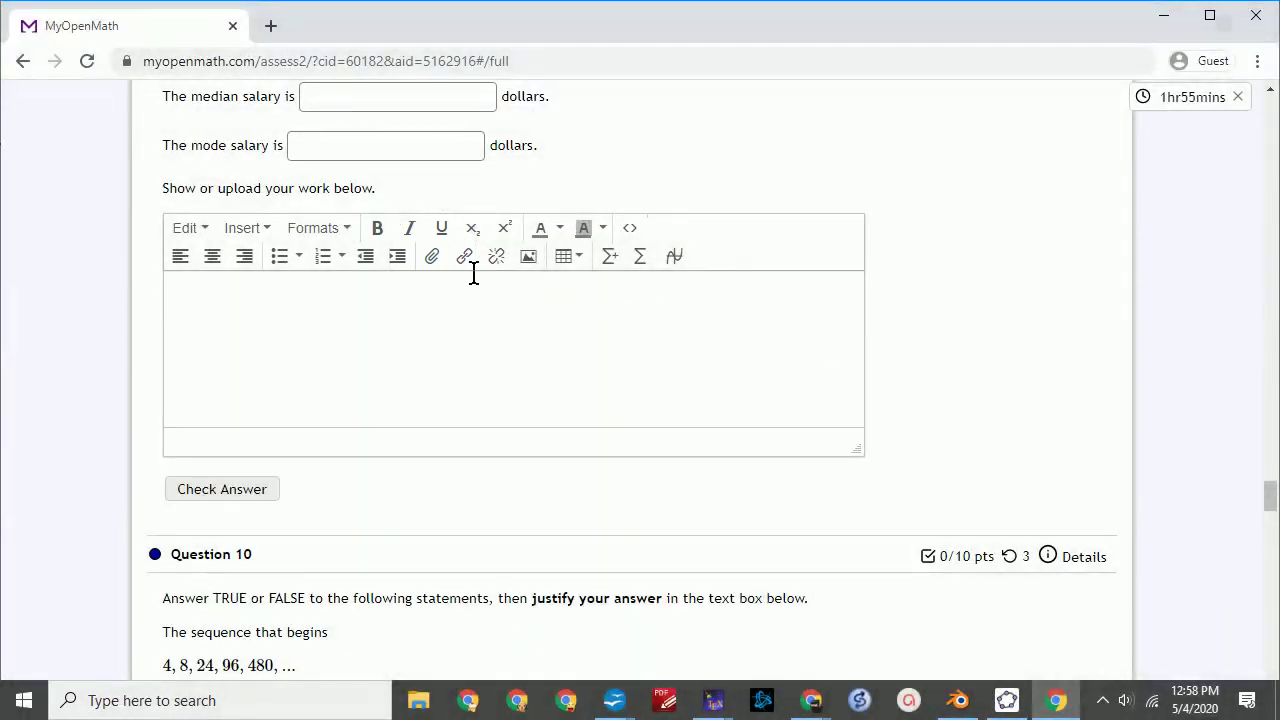
left_click(432, 256)
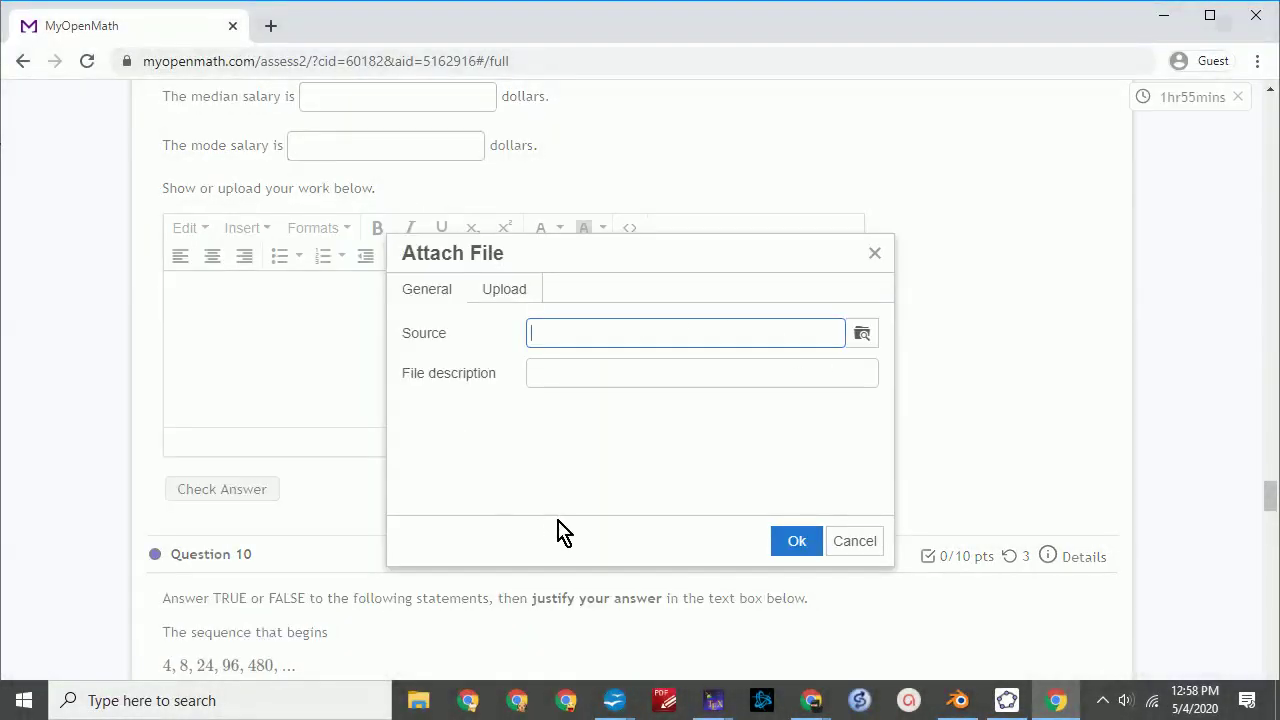
left_click(862, 333)
left_click(577, 257)
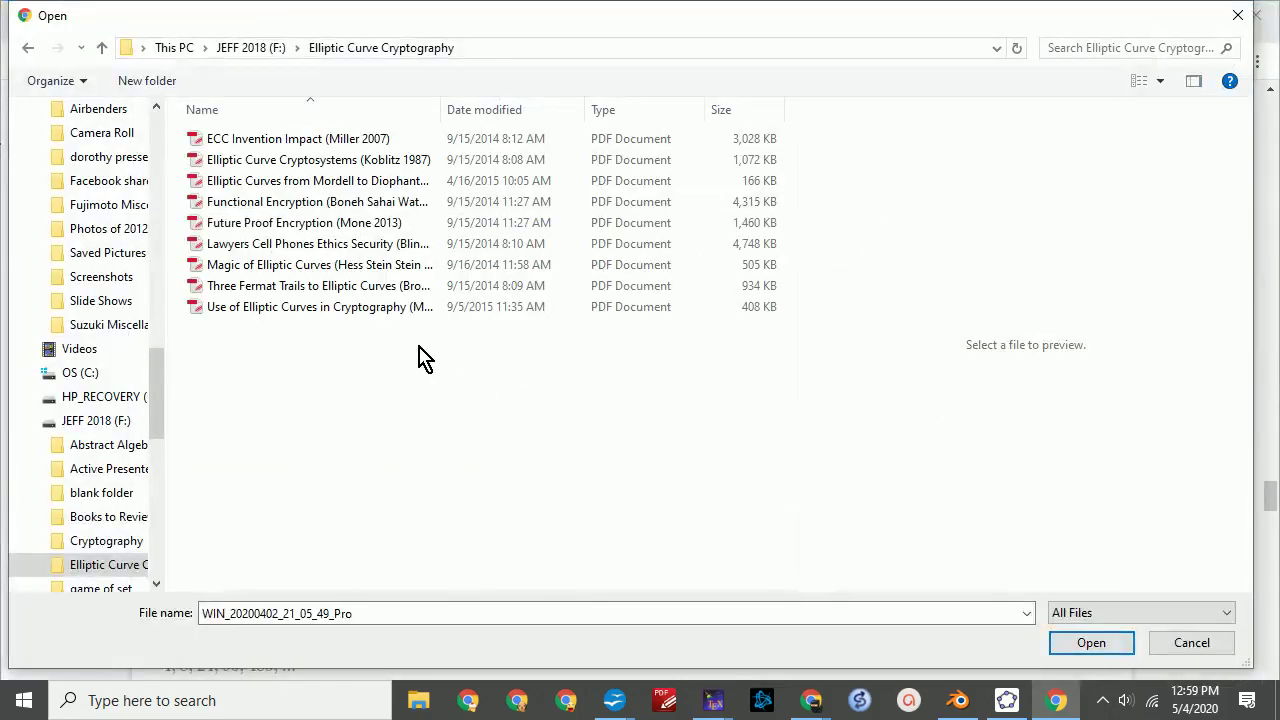
left_click(318, 265)
left_click(1090, 643)
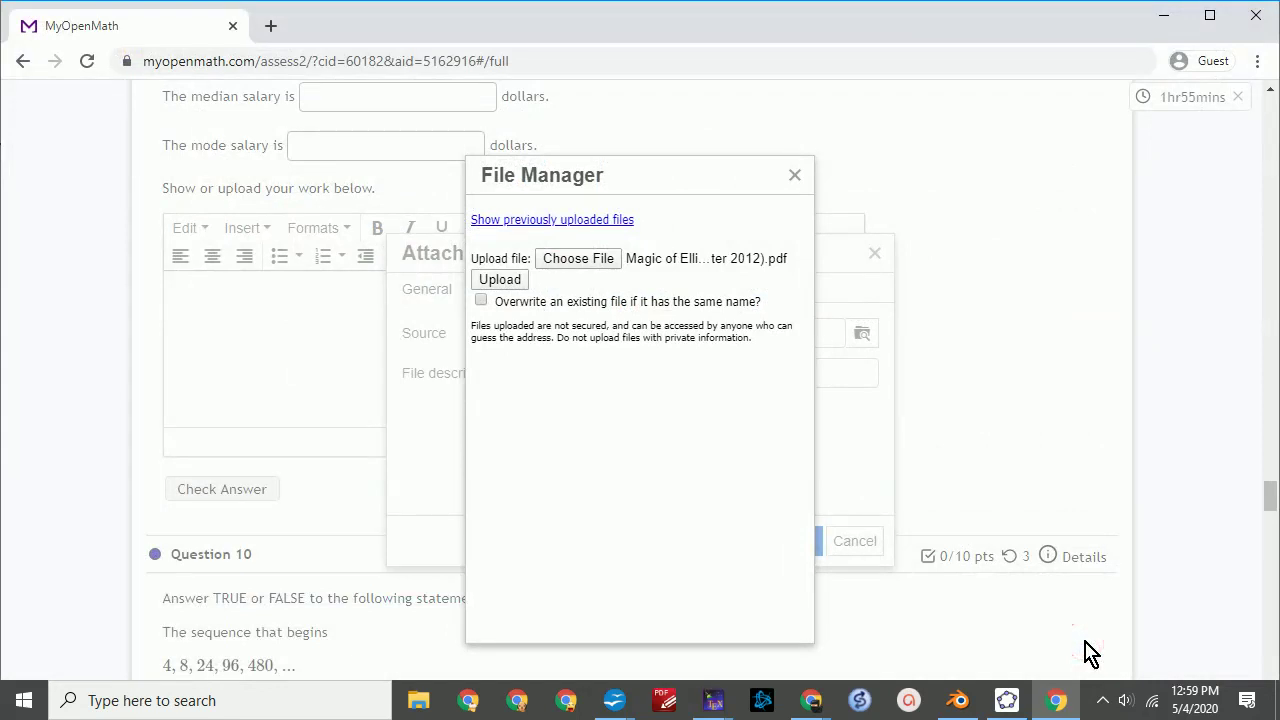
left_click(499, 280)
left_click(785, 536)
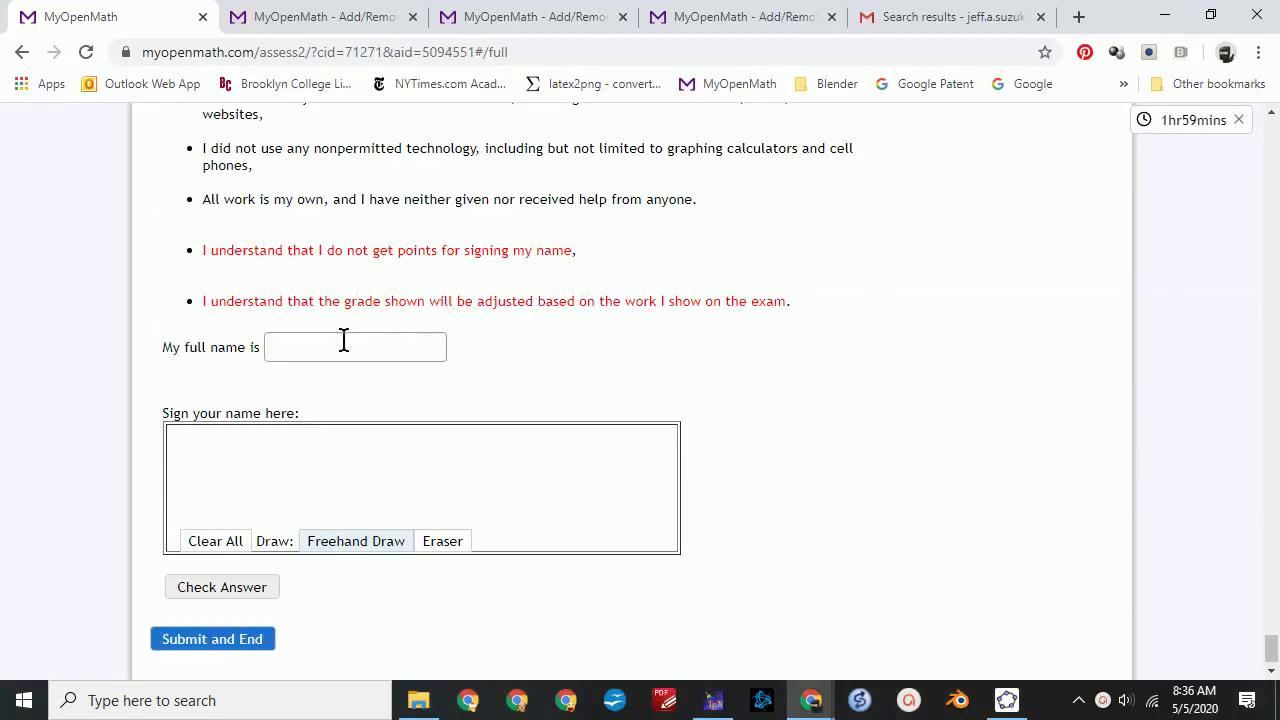
Fill in the full name and draw a freehand signature under the closing honor statement of the Math 1201 exam.
left_click(335, 343)
type("Jeff Suzuki")
key("Tab")
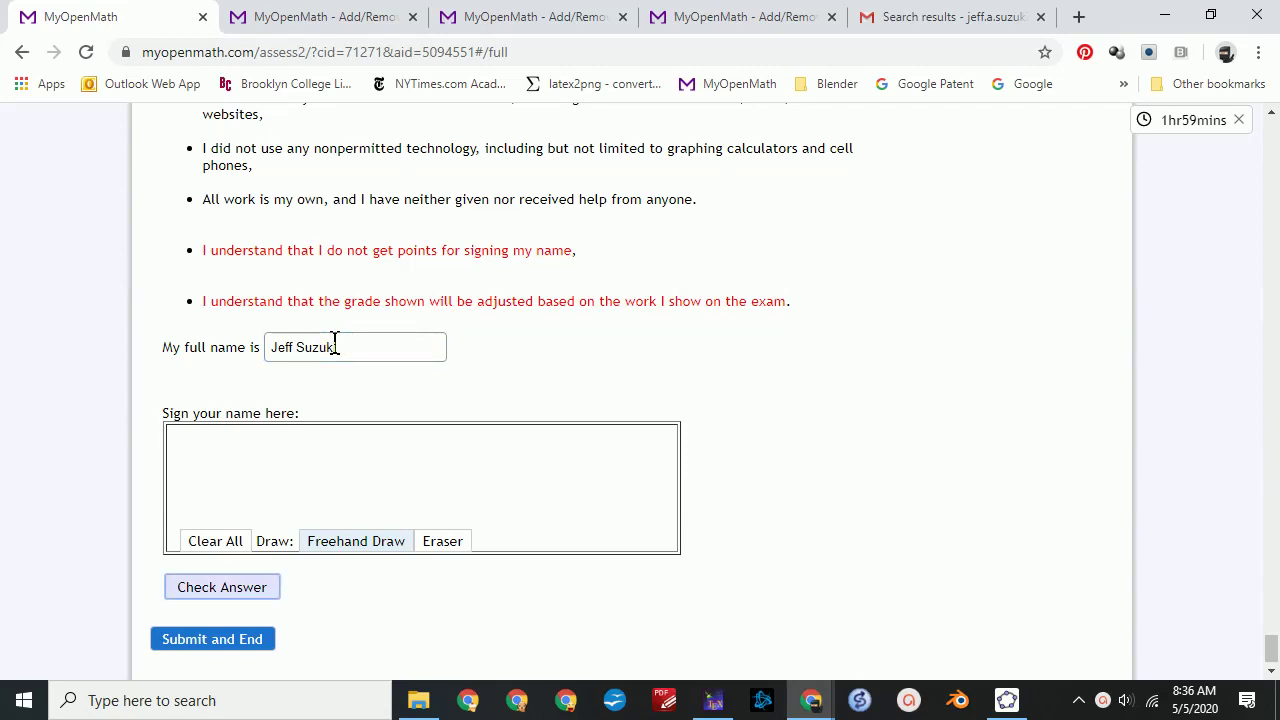
mouse_move(308, 473)
left_mouse_down()
mouse_move(276, 490)
mouse_move(364, 460)
mouse_move(543, 493)
mouse_move(598, 464)
left_mouse_up()
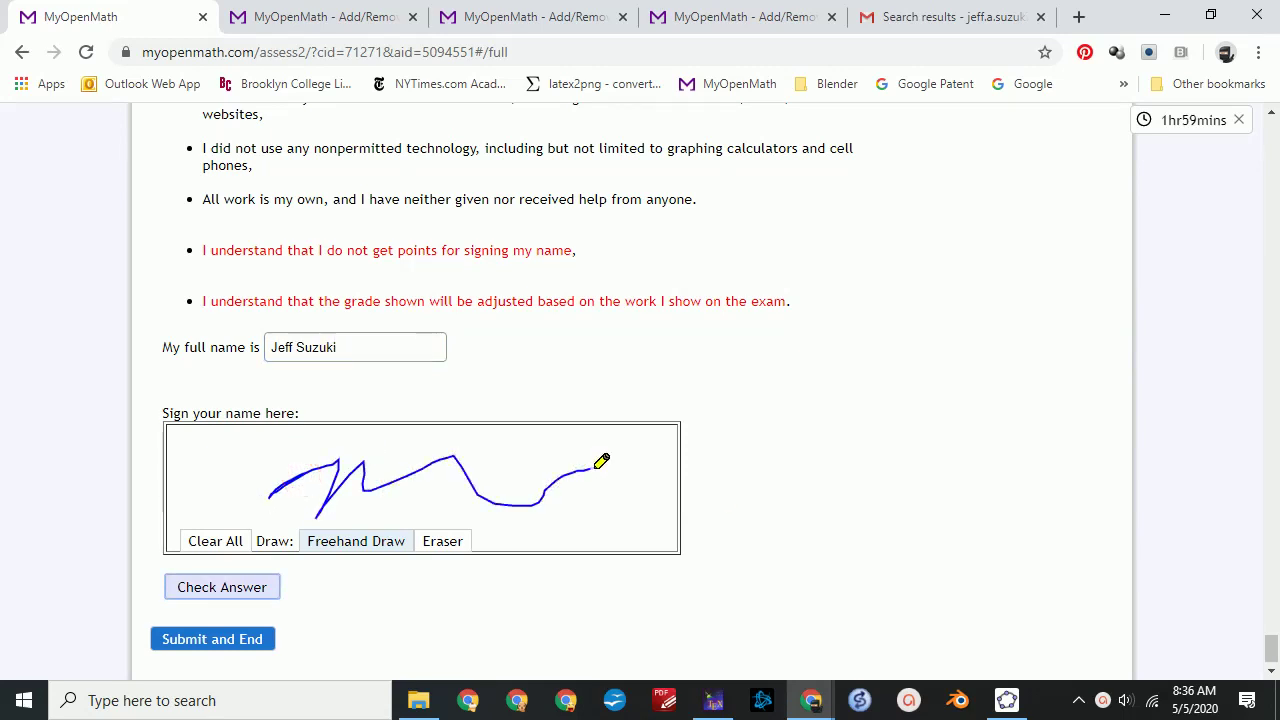
Submit and end the Math 1201 assessment despite unattempted questions, and save the added work to continue.
left_click(252, 645)
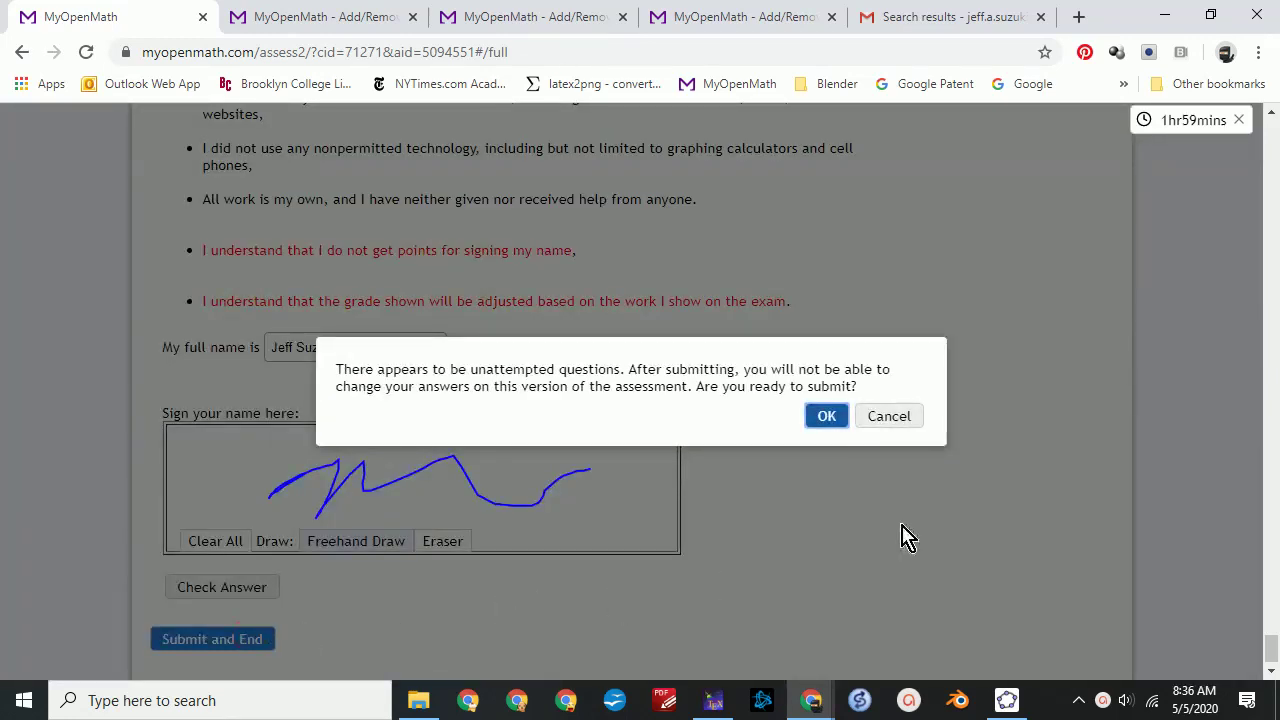
left_click(830, 420)
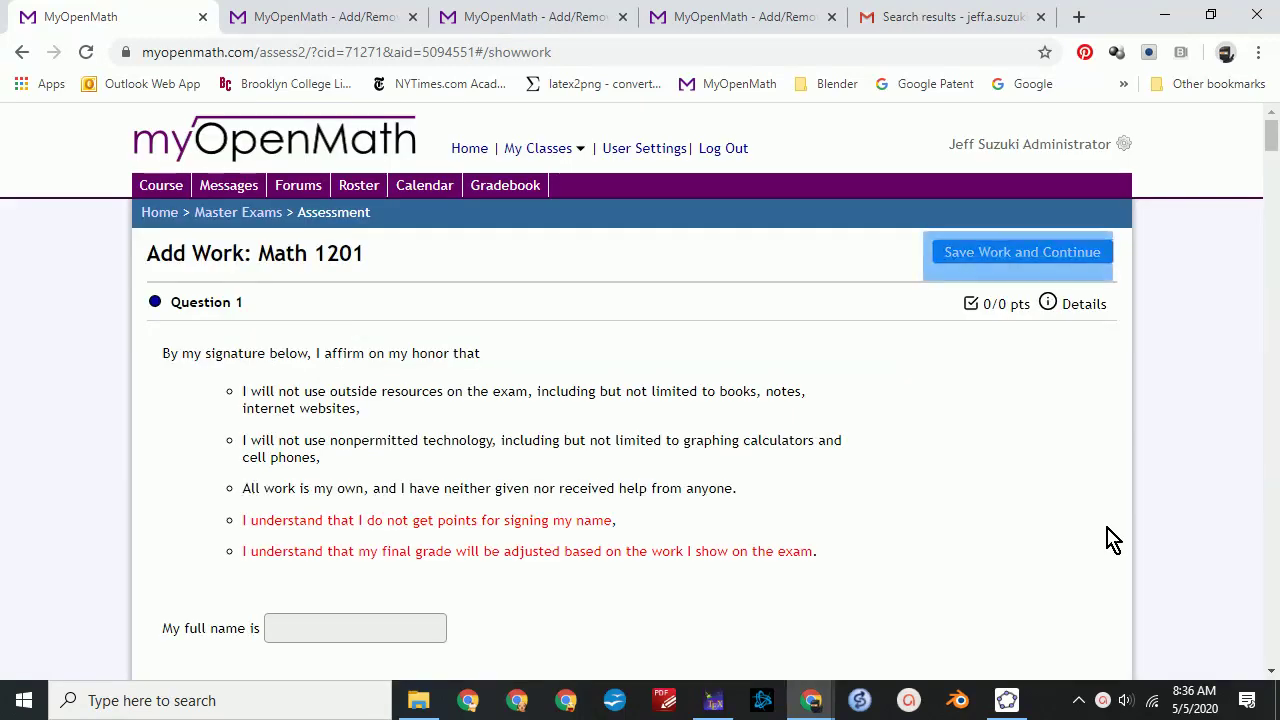
left_click(1029, 263)
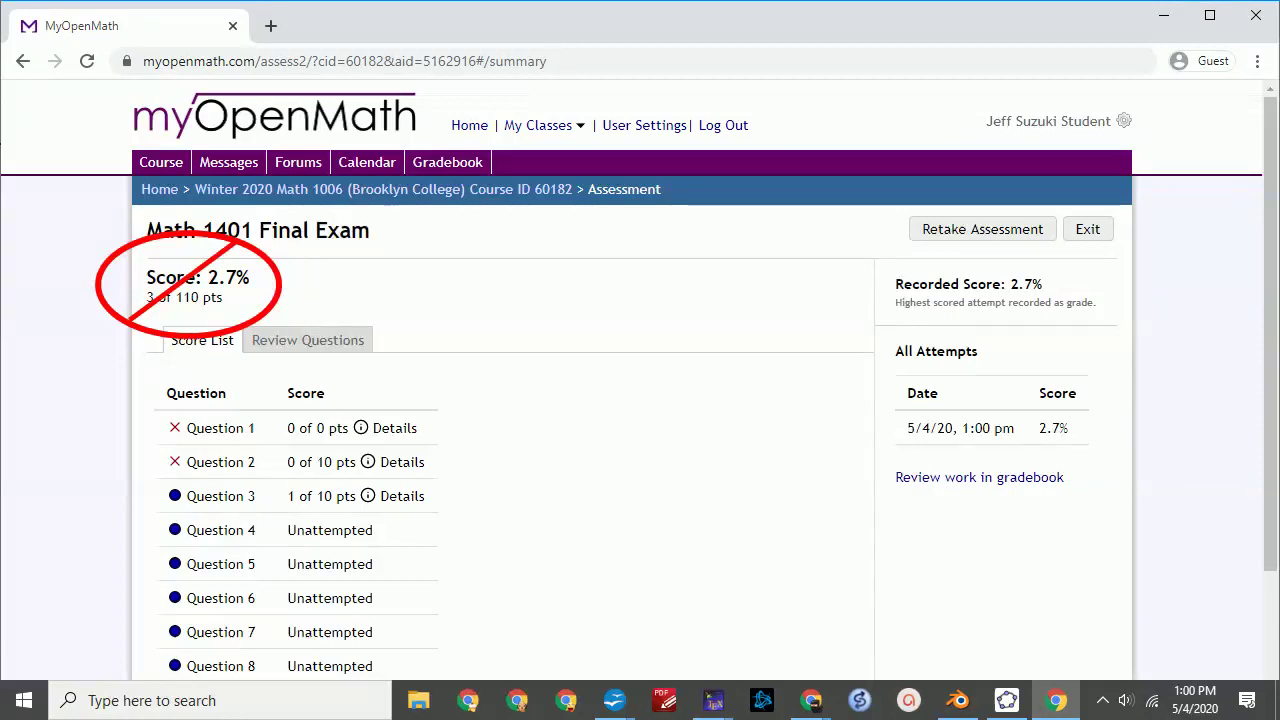
Open the course gradebook and start attaching work to the submitted Math 1401 Final Exam.
left_click(365, 190)
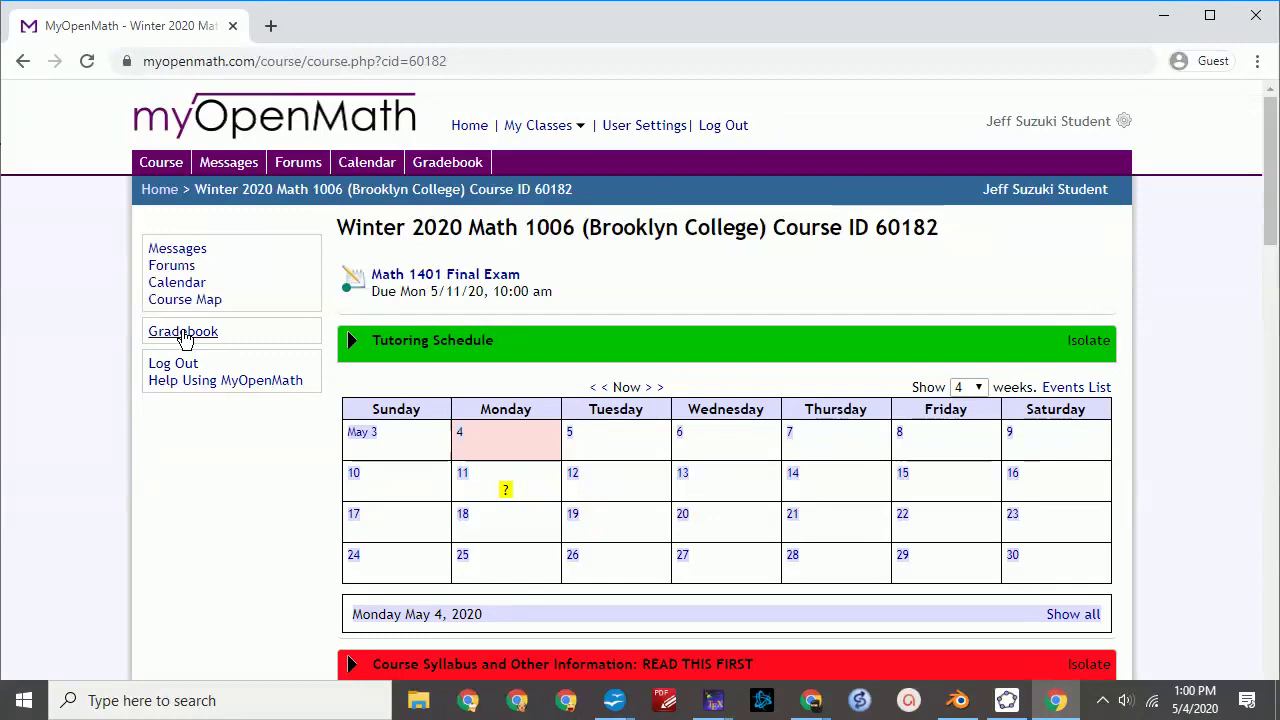
left_click(183, 333)
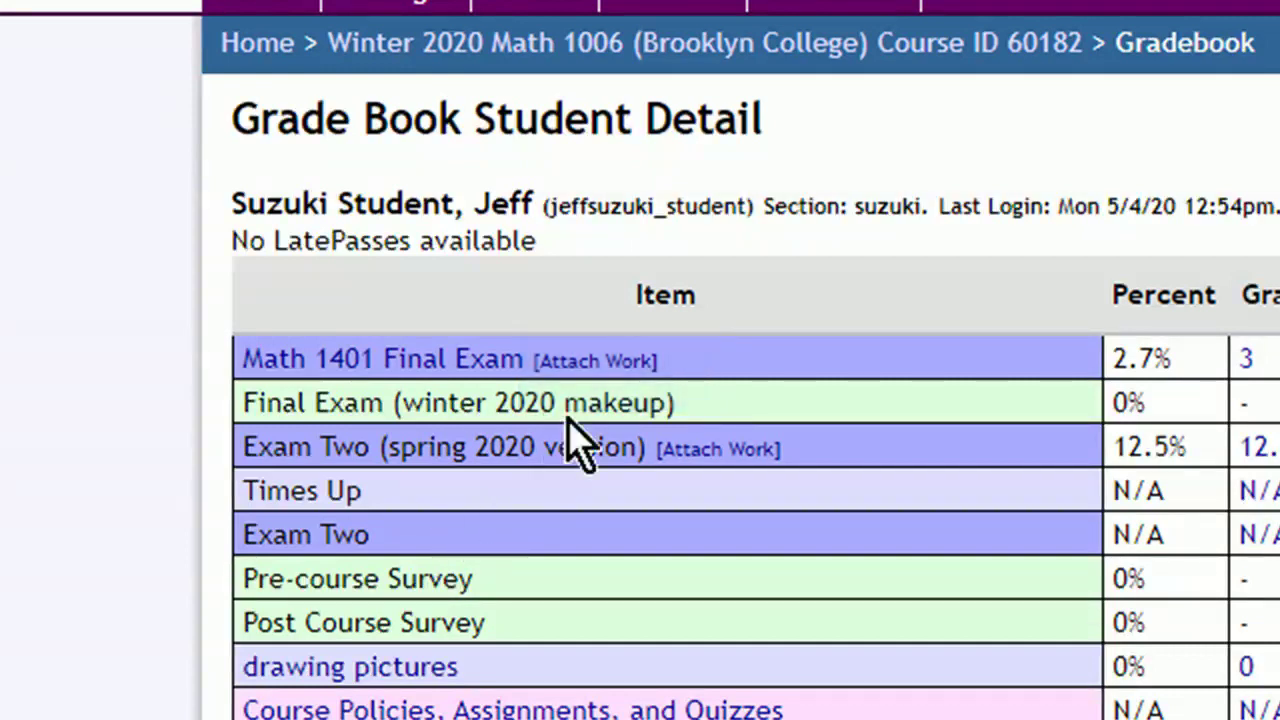
left_click(640, 368)
Try to edit the submitted last-month savings answer in Question 2, and place the cursor in that question's empty work box.
scroll(35, 500, "down", 5)
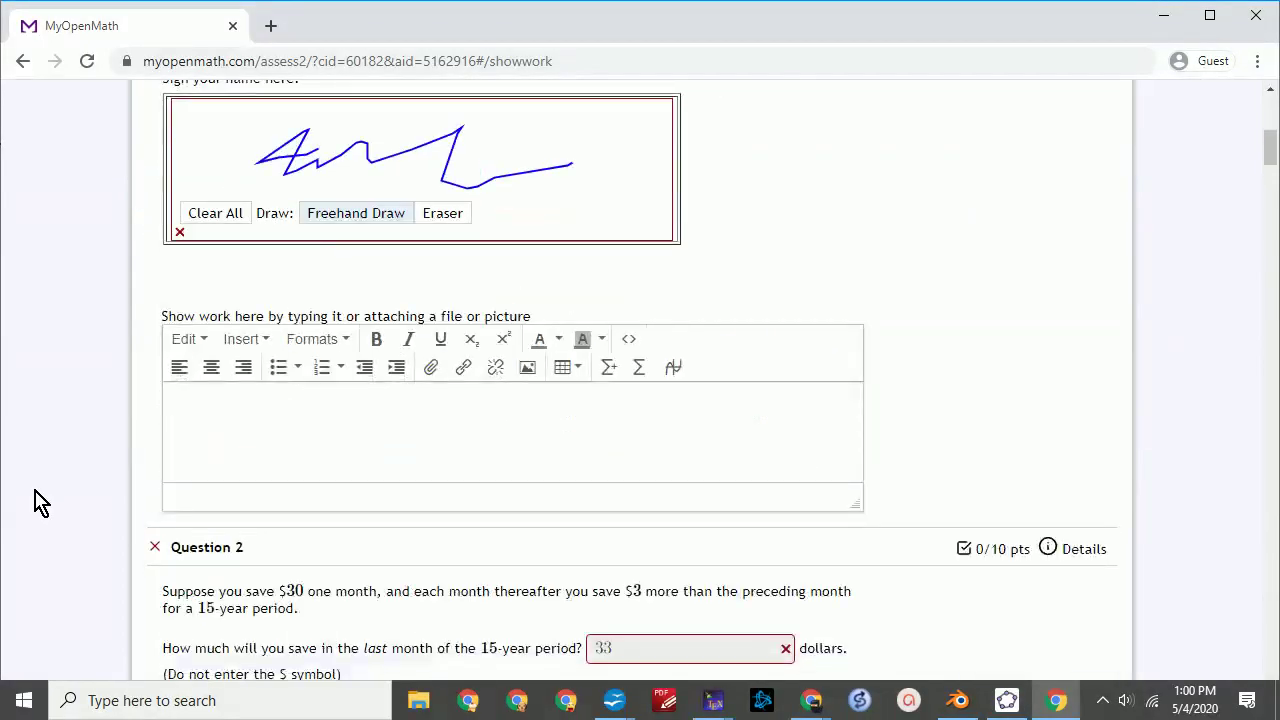
scroll(35, 502, "down", 3)
scroll(35, 503, "down", 3)
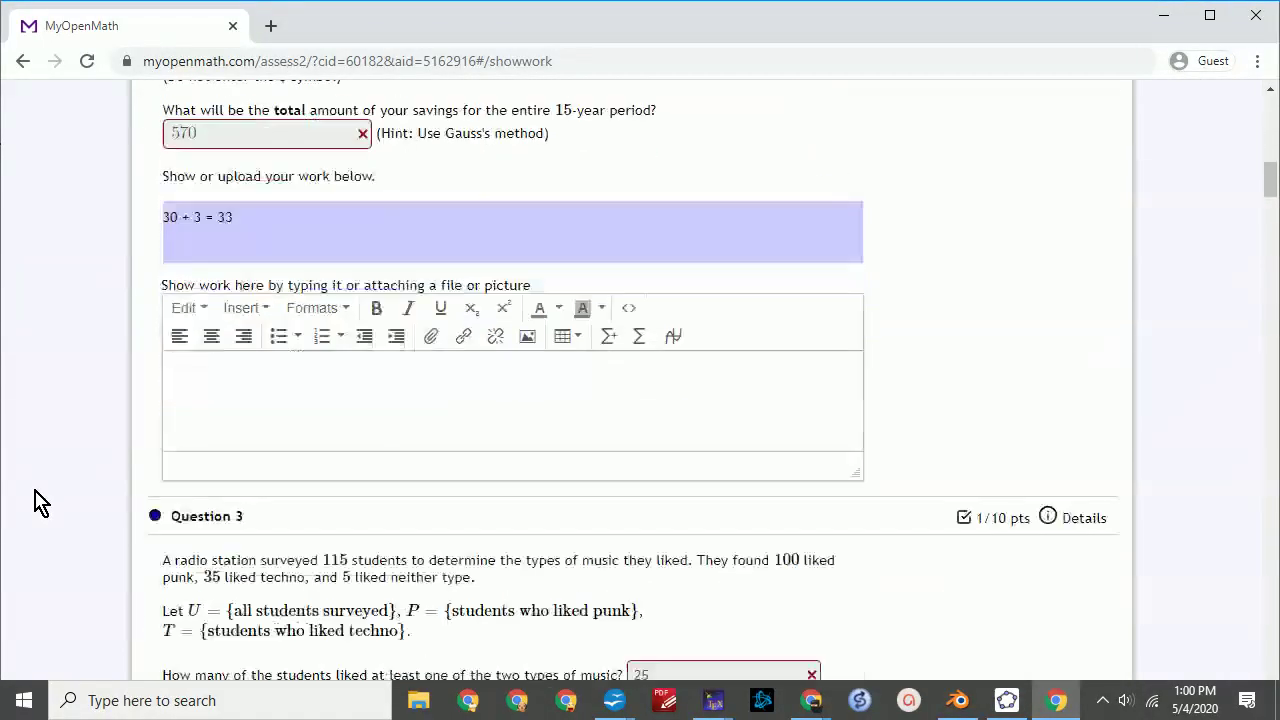
scroll(338, 280, "up", 2)
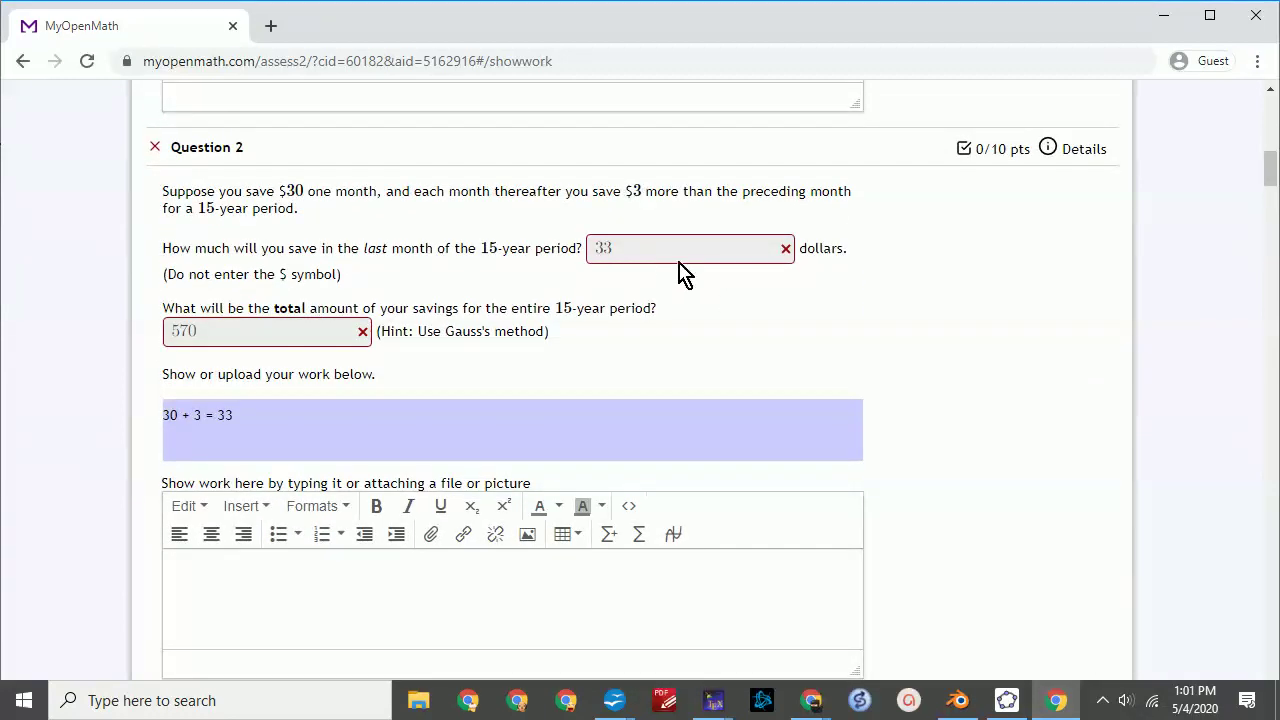
double_click(611, 262)
left_click(338, 610)
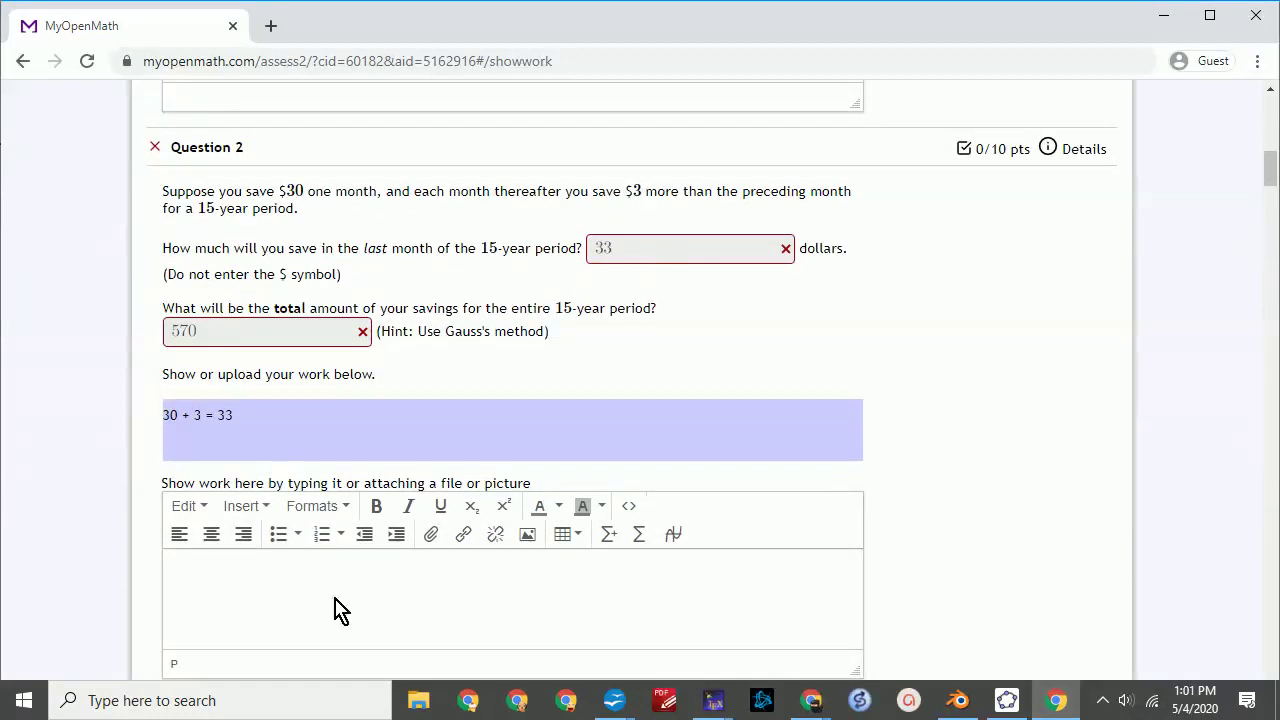